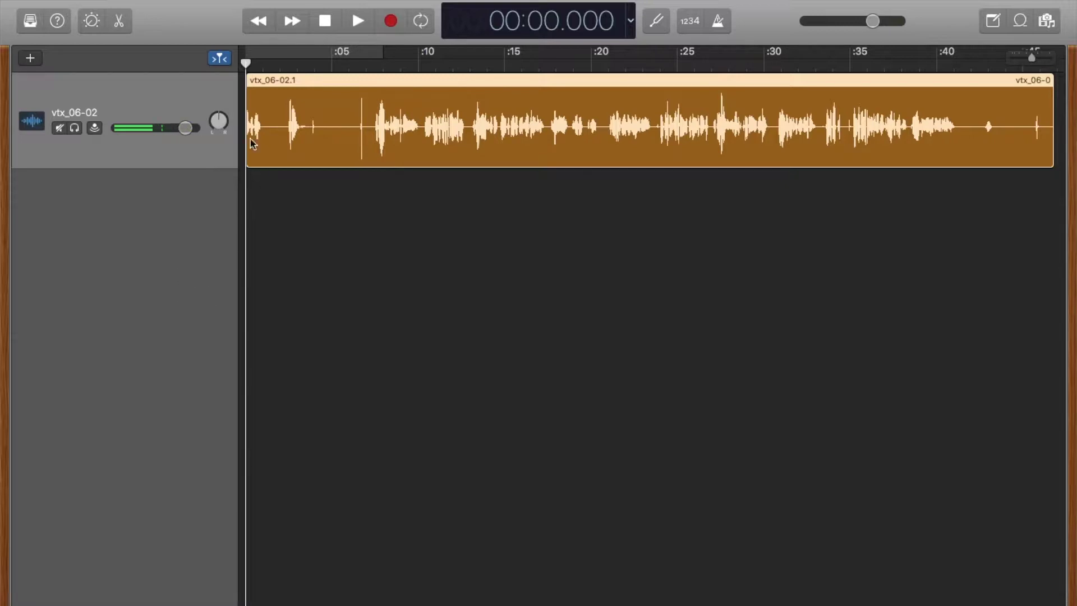
# Start playing the vtx_06-02 voice recording from the beginning of its track.
pyautogui.click(359, 21)
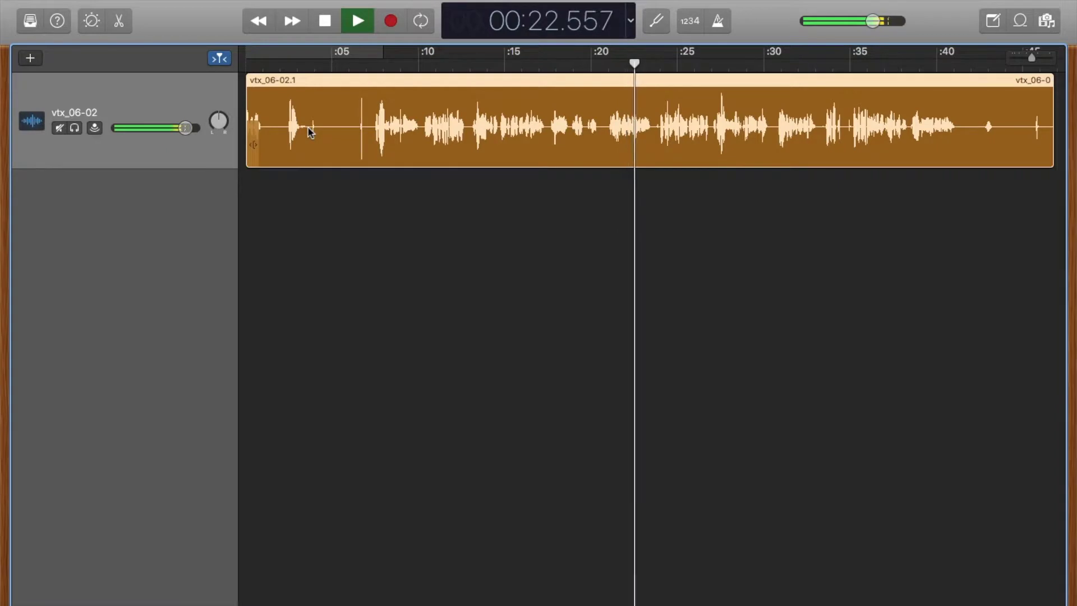
pyautogui.press('space')
pyautogui.press('Return')
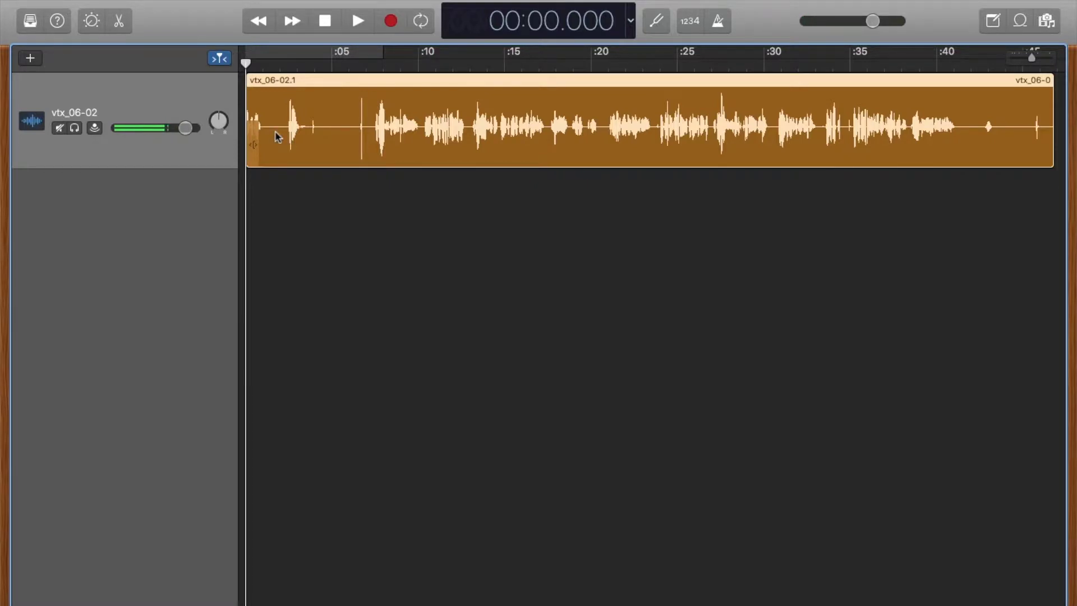
# Split the recording at 0.938 s, trim the second region's silent start, and preview the edit.
pyautogui.scroll(10, 276, 136)
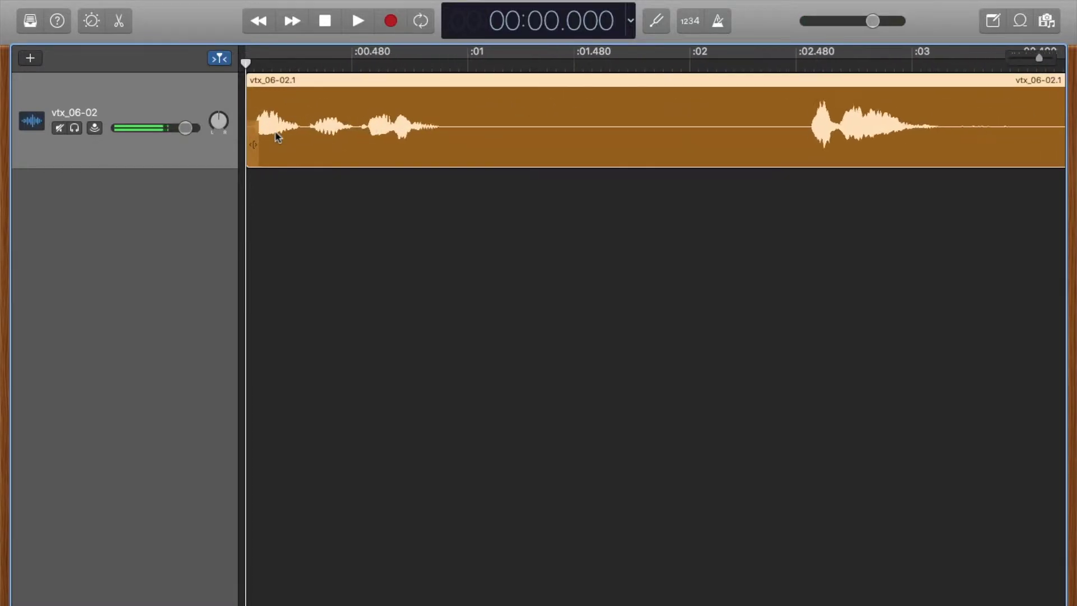
pyautogui.click(476, 66)
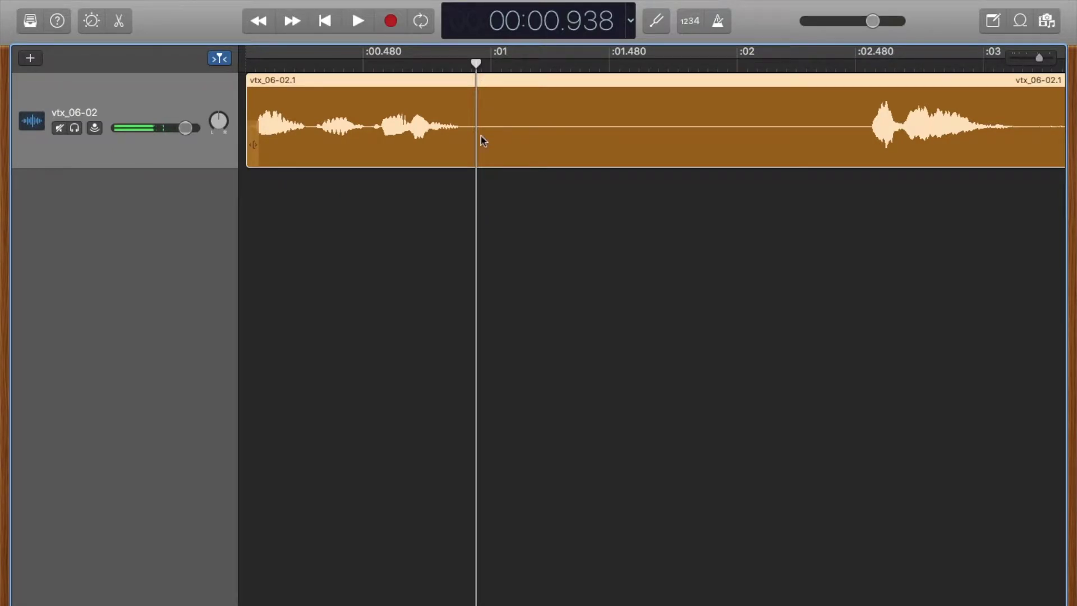
pyautogui.press('super+t')
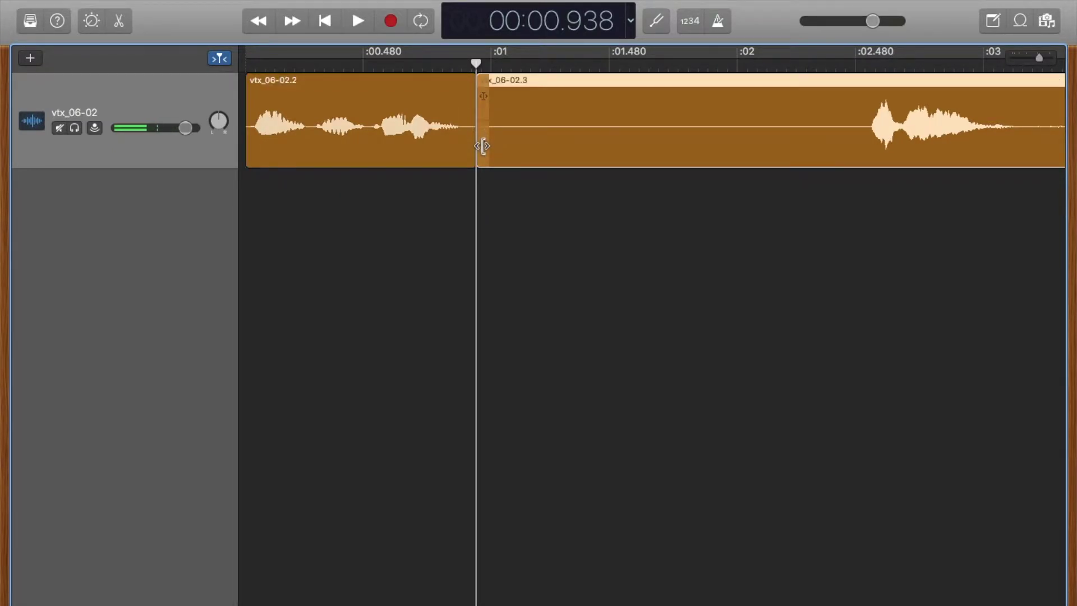
pyautogui.moveTo(481, 140); pyautogui.dragTo(869, 118)
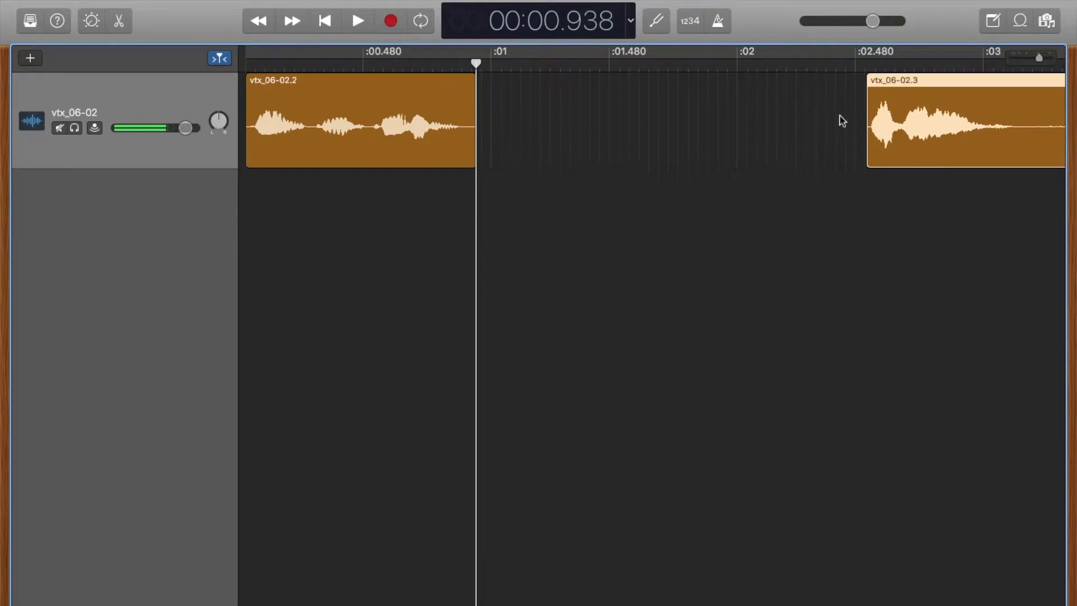
pyautogui.moveTo(932, 96); pyautogui.dragTo(724, 87)
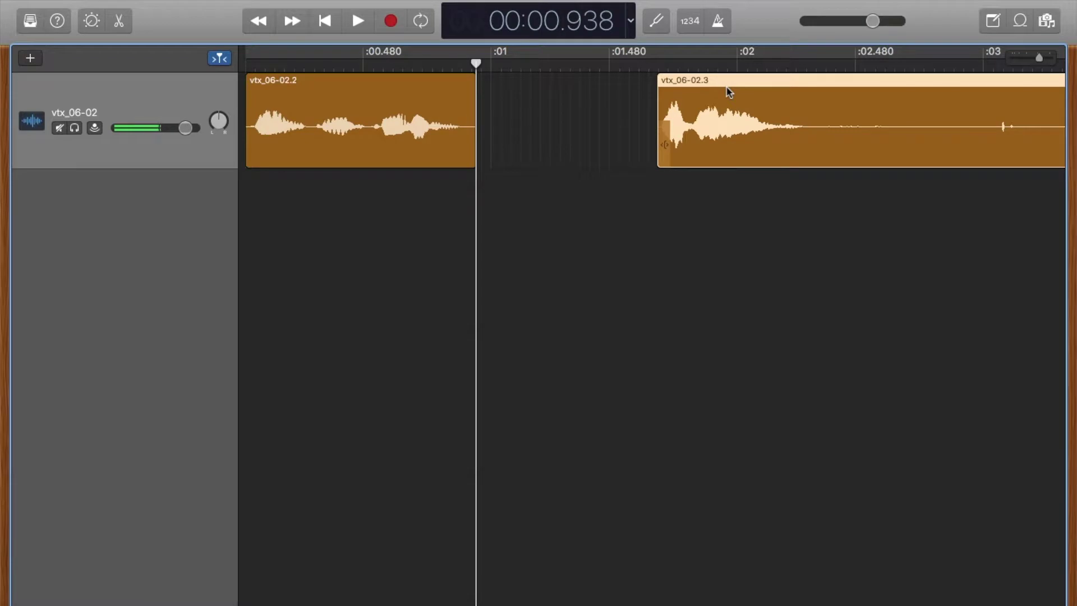
pyautogui.press('space')
pyautogui.press('space')
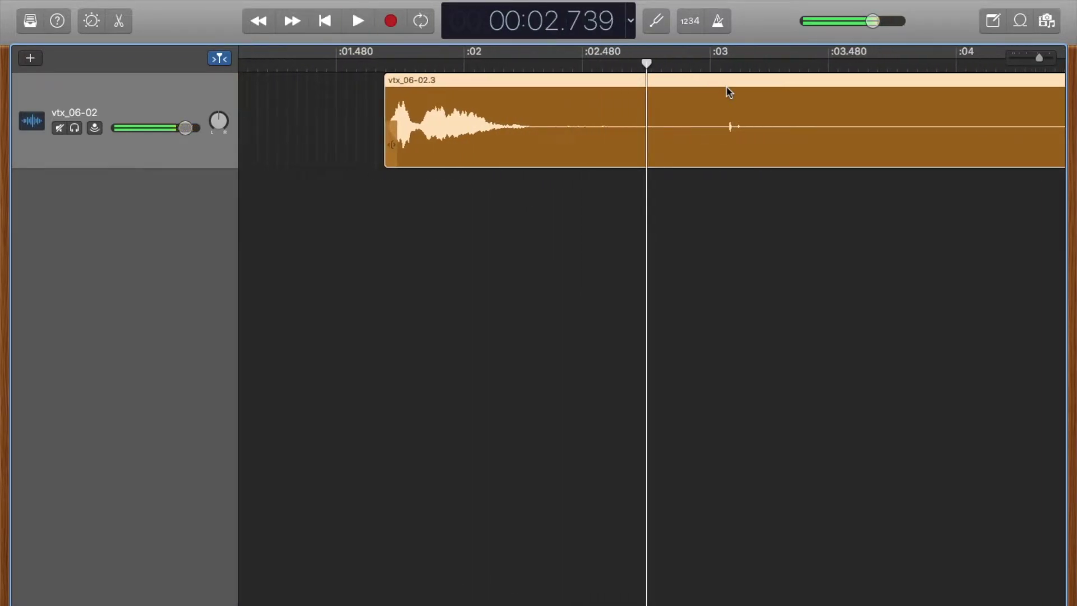
# Trim more silence off the second region so it starts at 1.720 s.
pyautogui.hscroll(2, 479, 142)
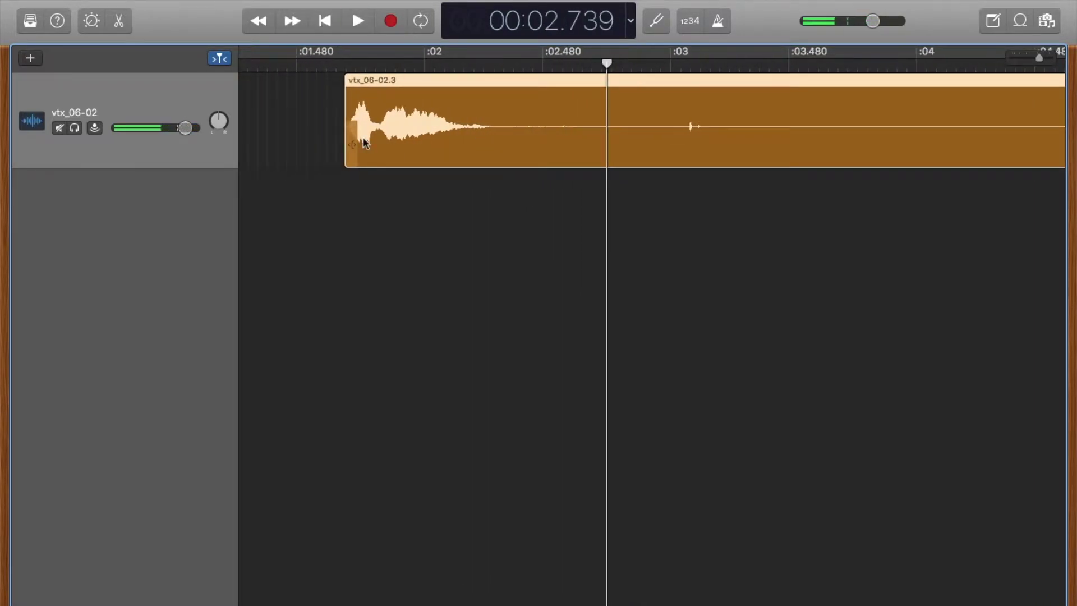
pyautogui.hscroll(5, 363, 140)
pyautogui.hscroll(-5, 364, 140)
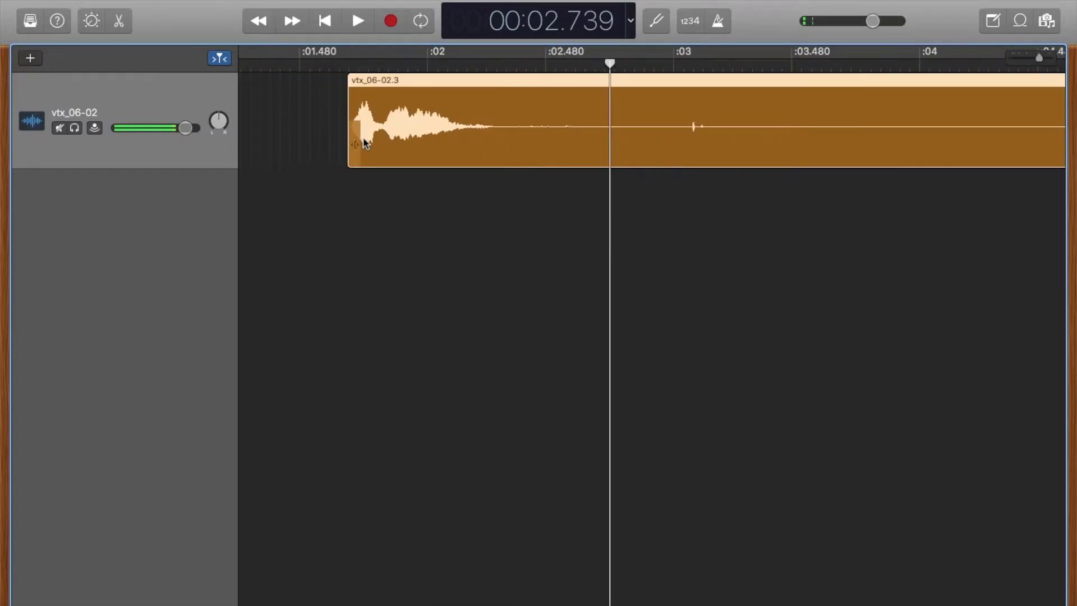
pyautogui.moveTo(363, 141); pyautogui.dragTo(841, 154)
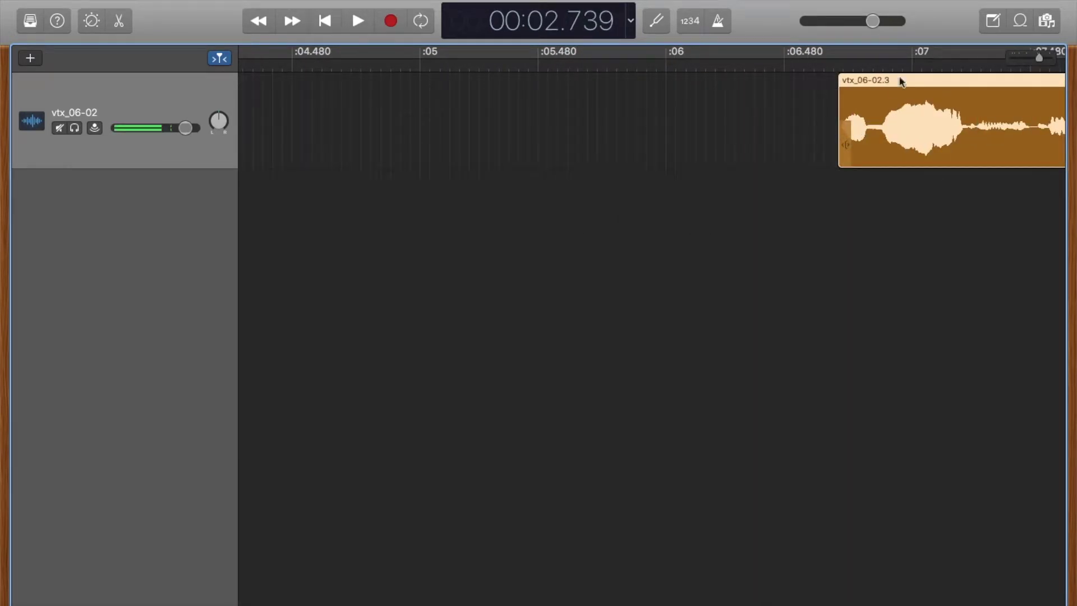
pyautogui.moveTo(902, 83); pyautogui.dragTo(738, 94)
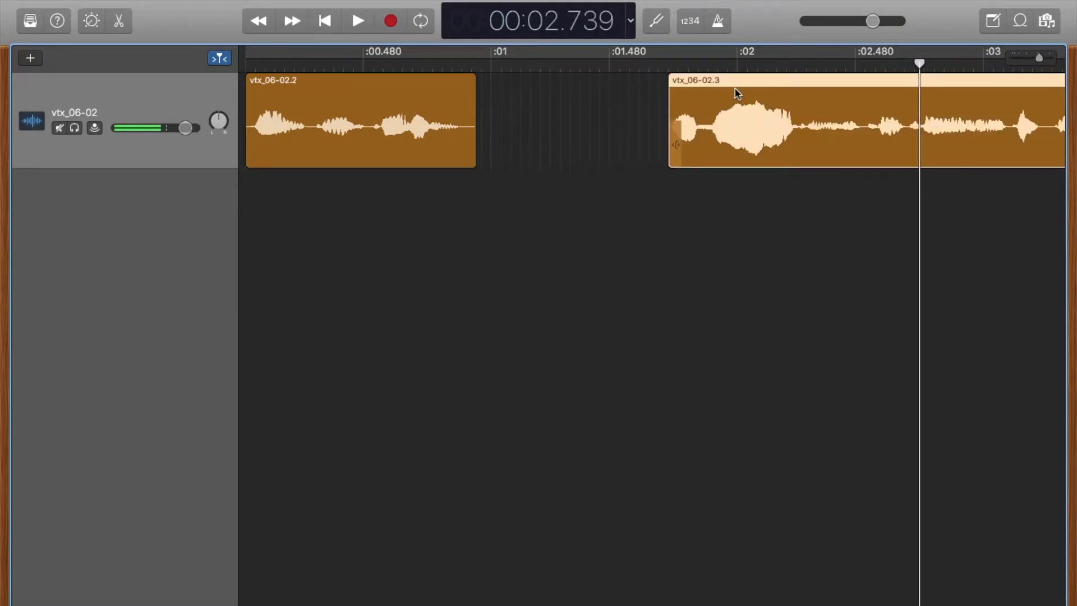
pyautogui.click(567, 61)
# Review the edits, then split at 11.670 s and trim out the pause around the cut.
pyautogui.press('space')
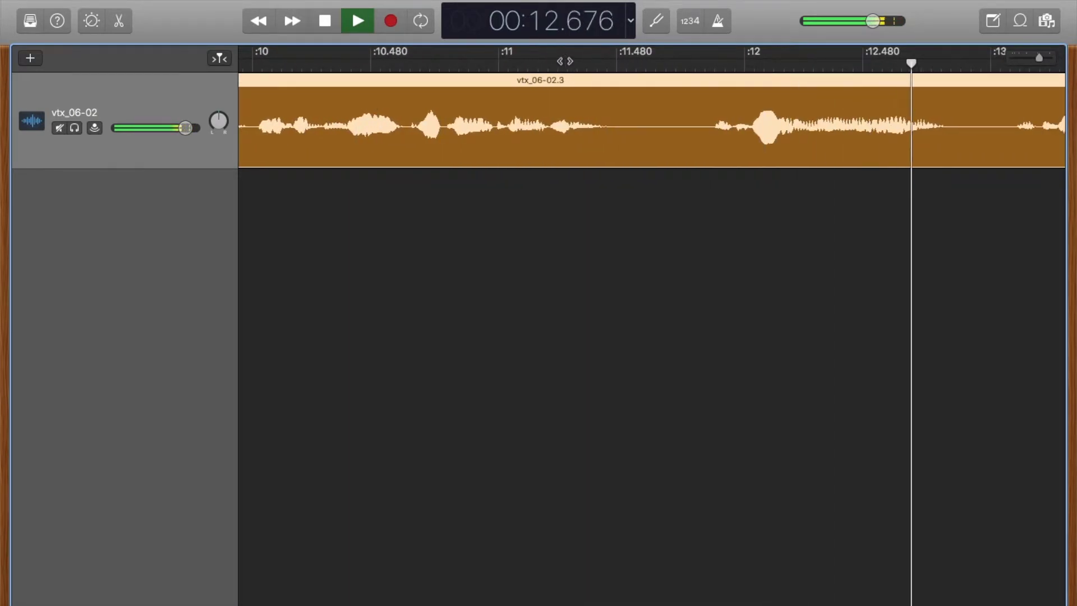
pyautogui.press('space')
pyautogui.click(664, 65)
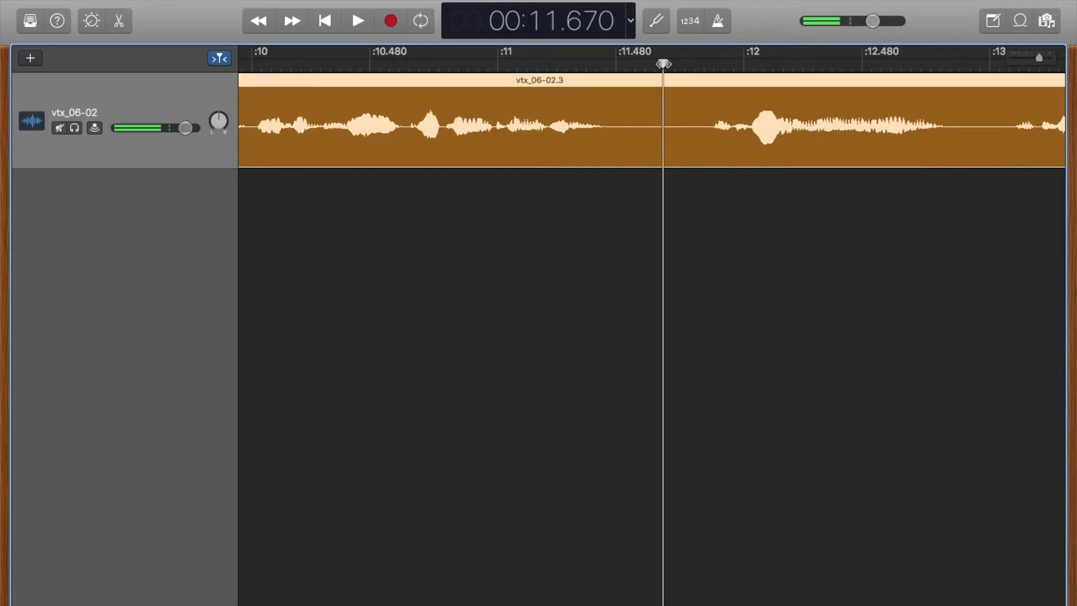
pyautogui.press('super+t')
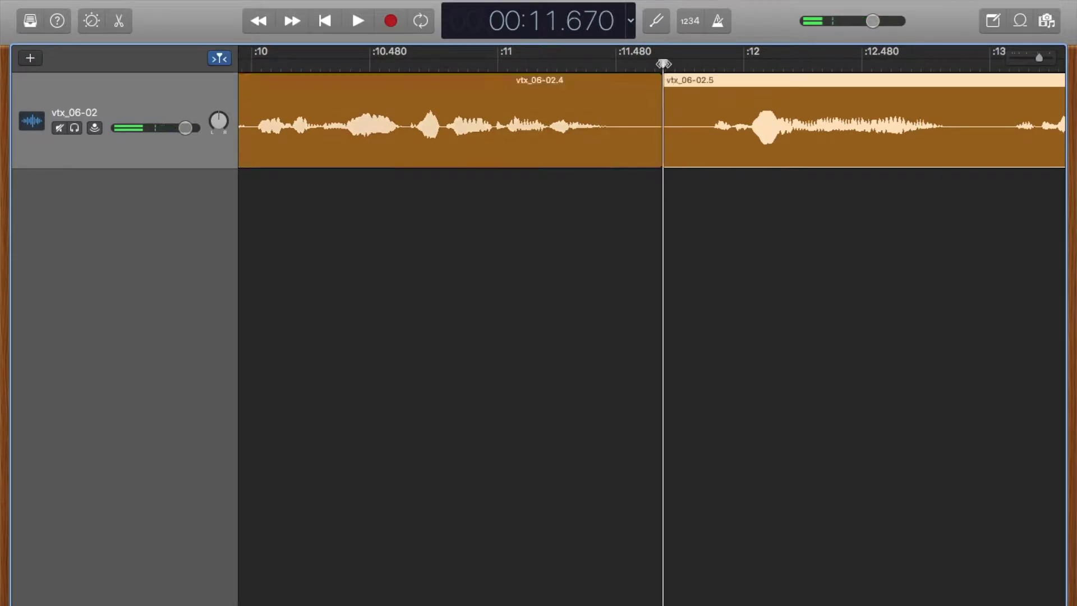
pyautogui.click(650, 130)
pyautogui.moveTo(651, 130); pyautogui.dragTo(720, 145)
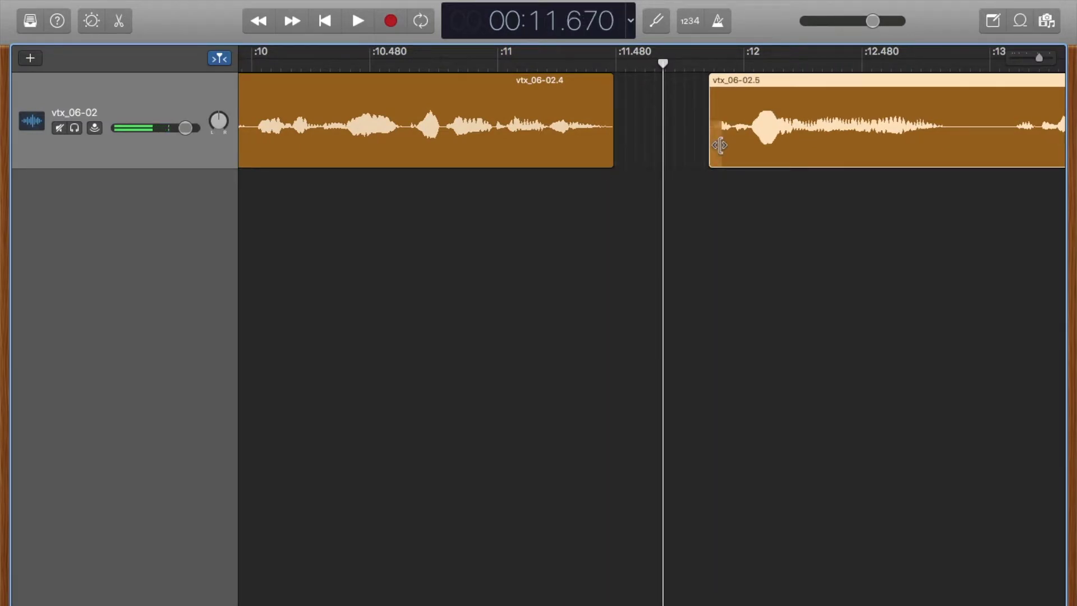
pyautogui.press('space')
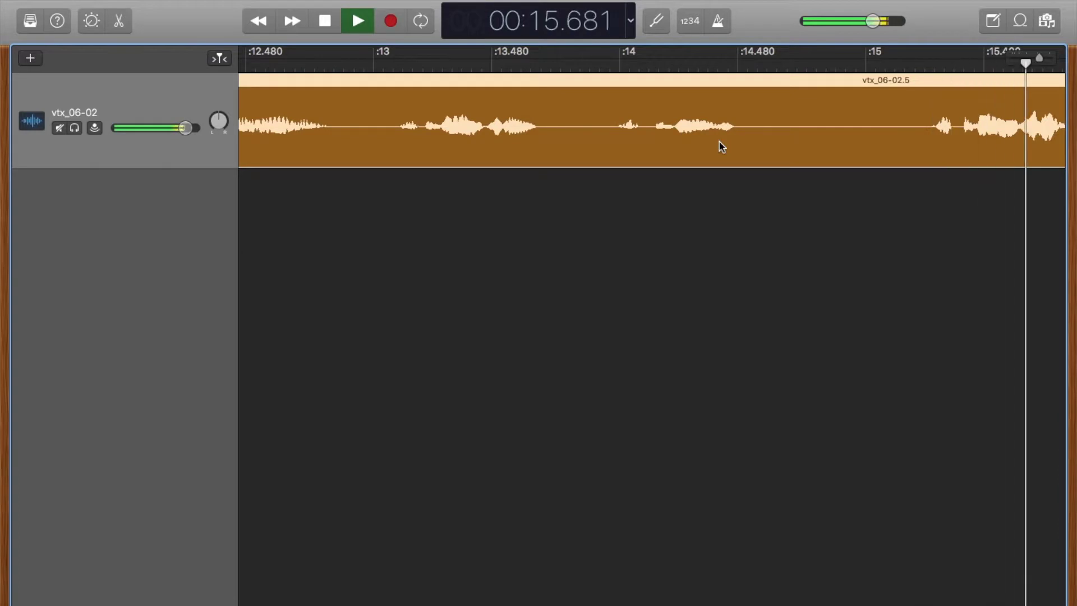
pyautogui.press('space')
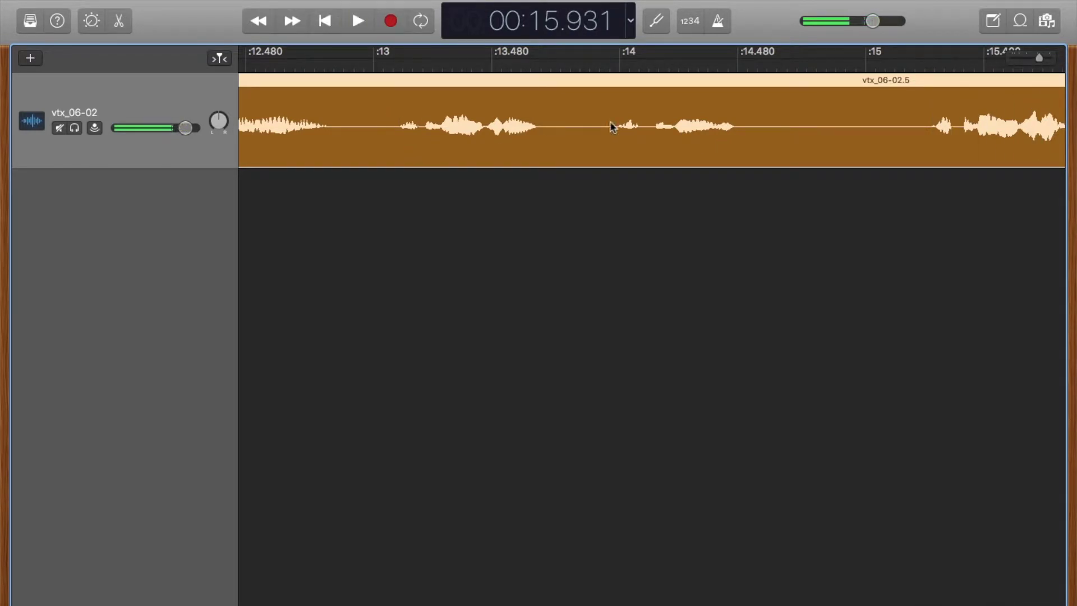
# Split at 13.221 s, trim vtx_06-02.7's leading silence, and place it at 13.221 s.
pyautogui.click(428, 65)
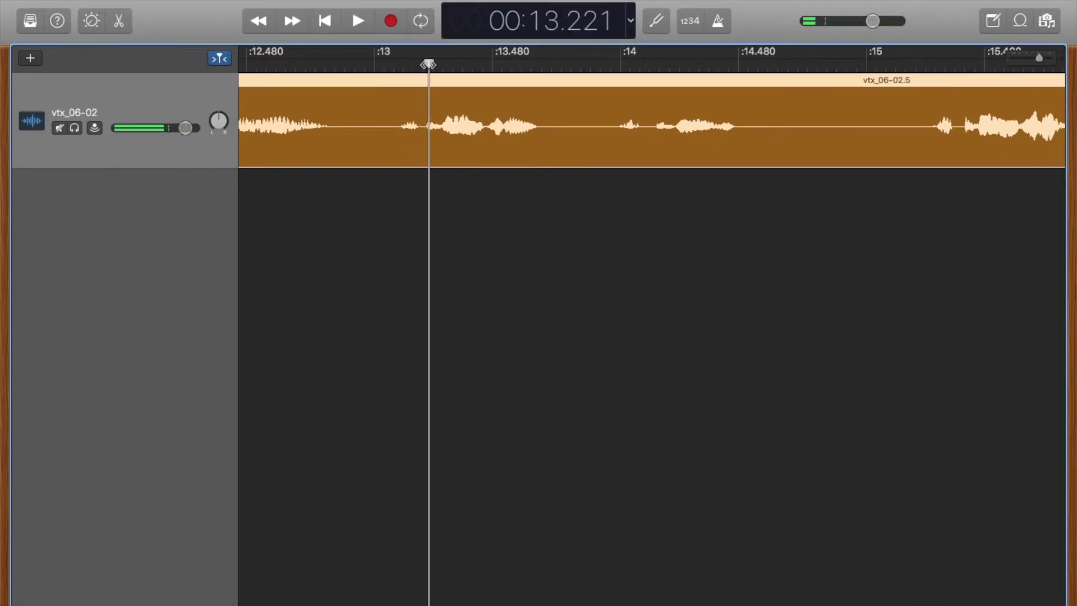
pyautogui.press('super+t')
pyautogui.moveTo(426, 149); pyautogui.dragTo(491, 149)
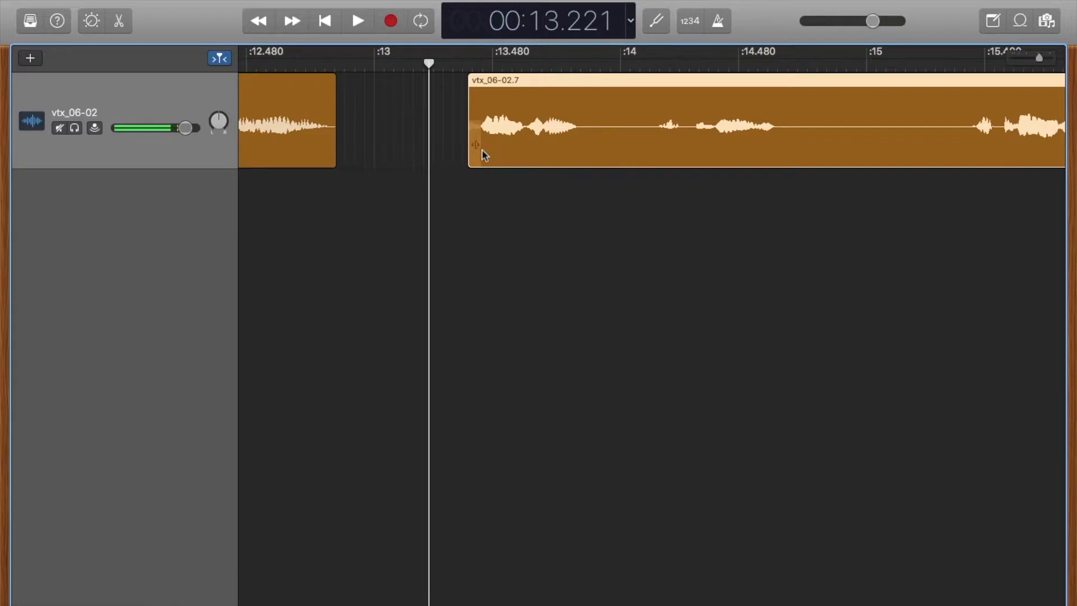
pyautogui.press('super+z')
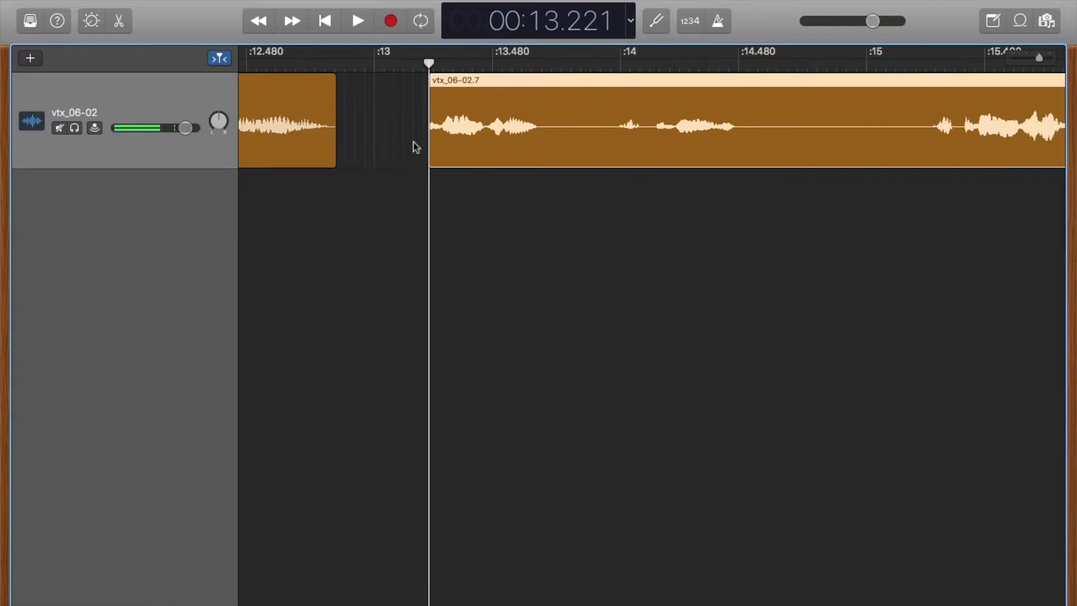
pyautogui.moveTo(449, 145); pyautogui.dragTo(938, 150)
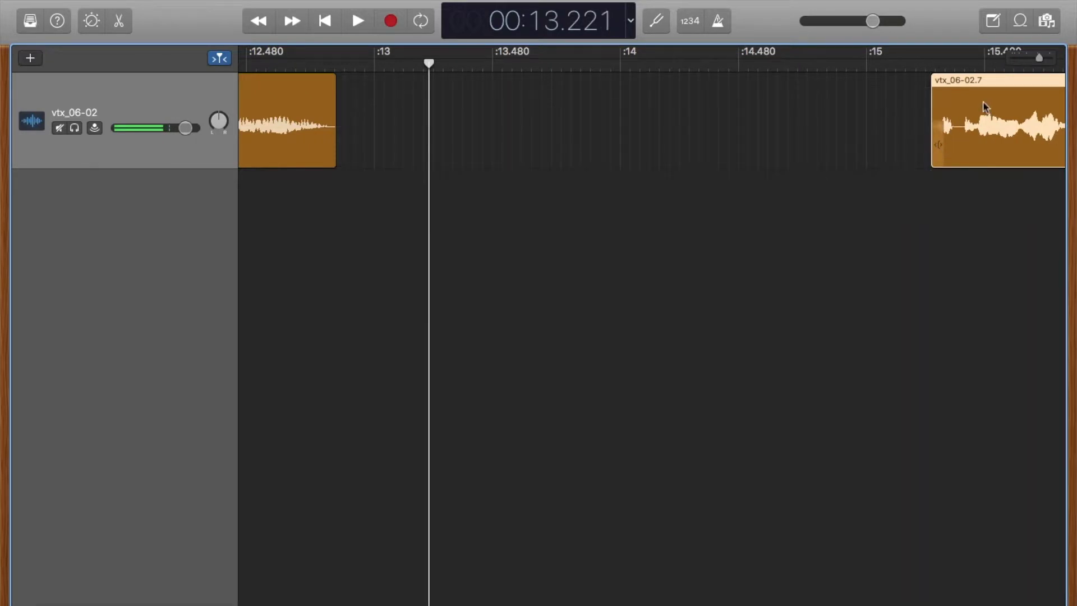
pyautogui.moveTo(983, 101); pyautogui.dragTo(474, 149)
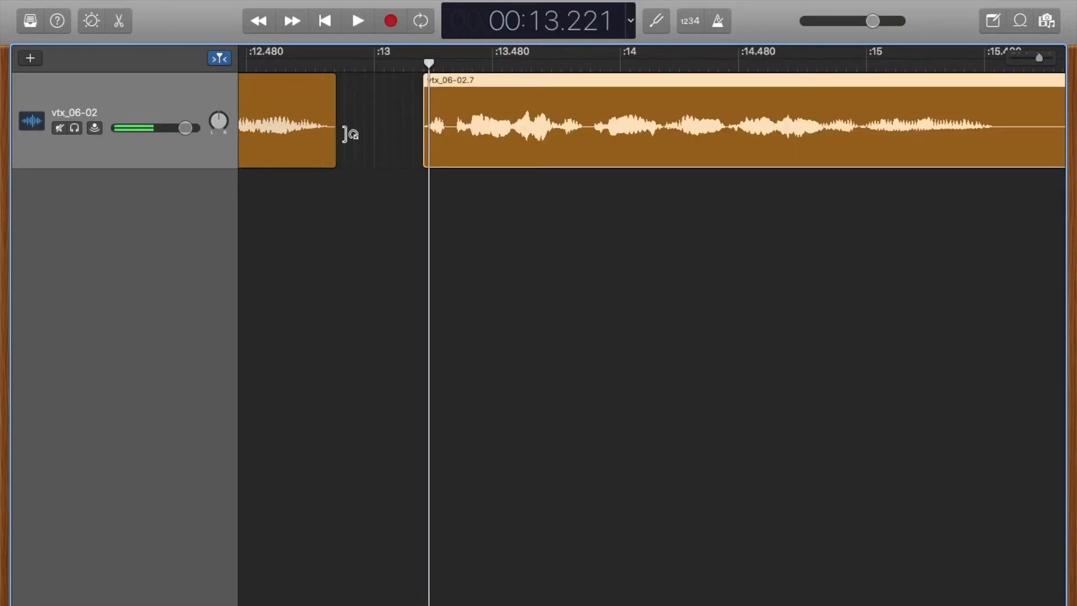
pyautogui.hscroll(-5, 355, 147)
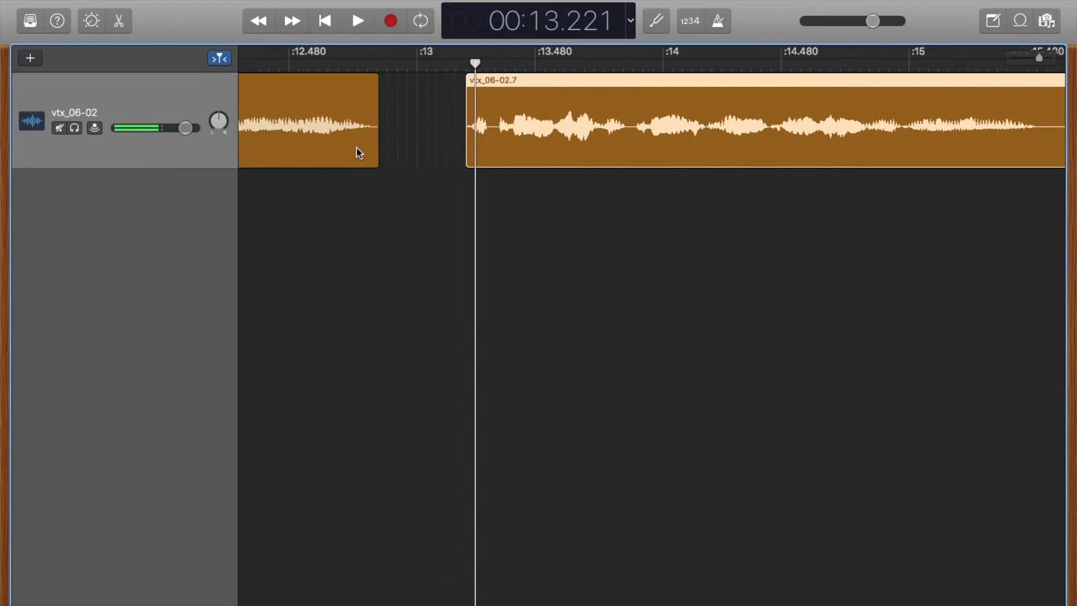
# Review playback from 11.7 s, then split at 25.338 s and remove the pause before it.
pyautogui.click(352, 62)
pyautogui.press('space')
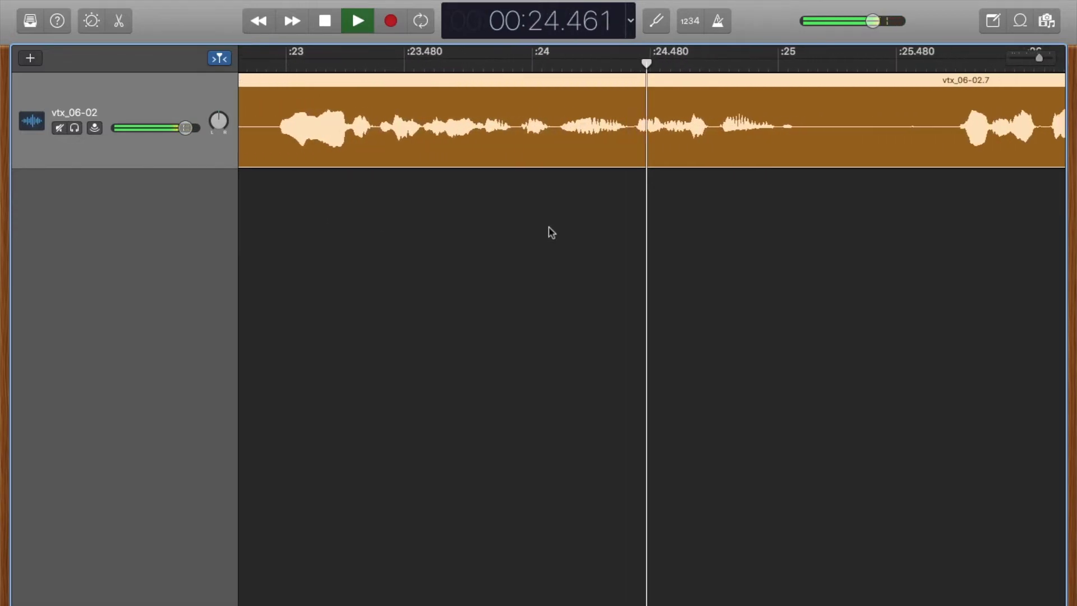
pyautogui.press('space')
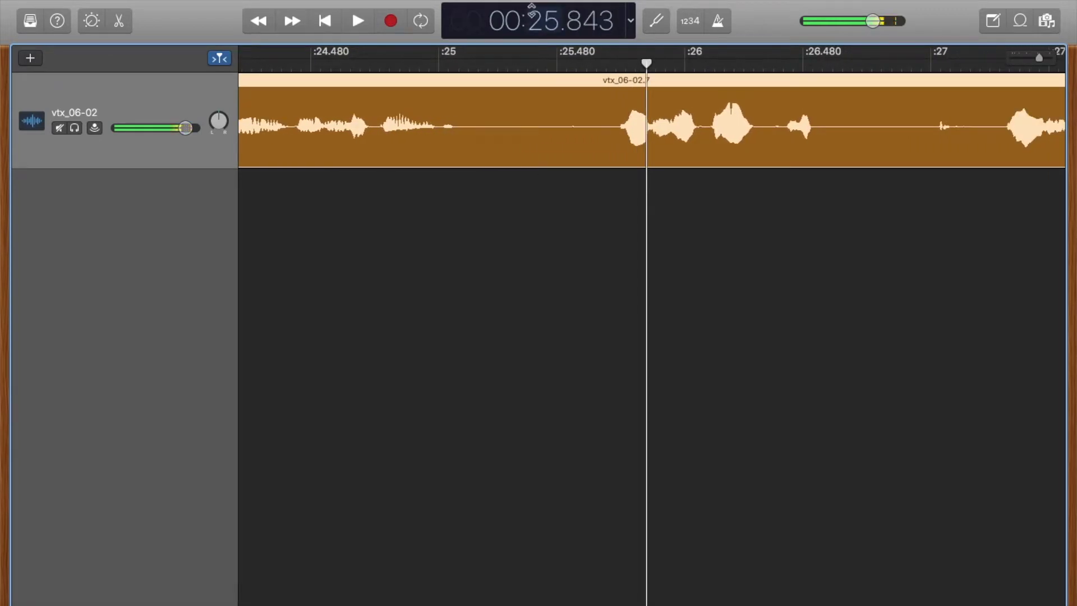
pyautogui.click(522, 70)
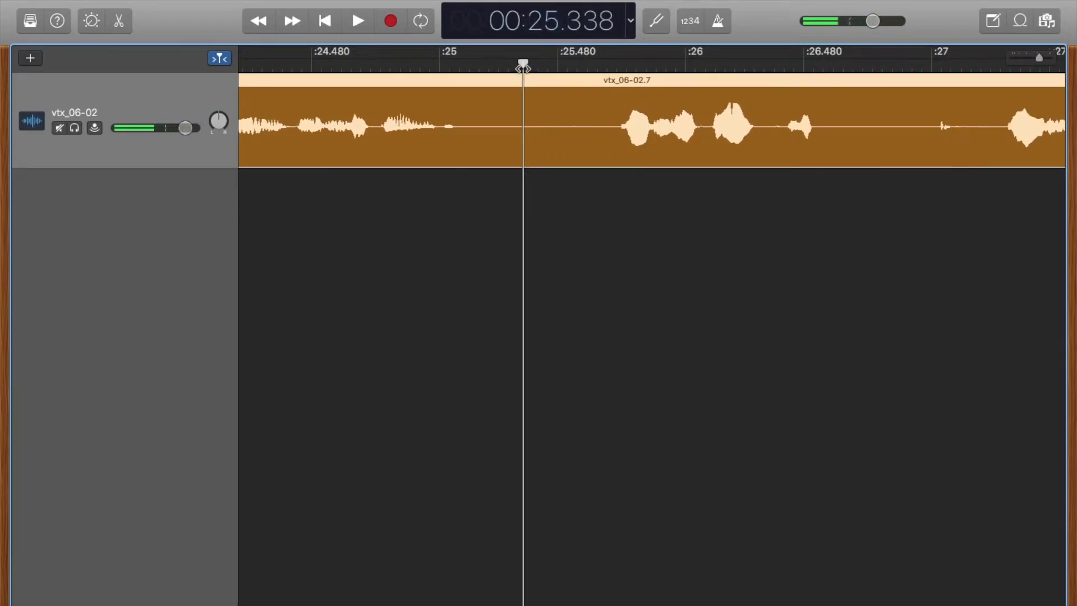
pyautogui.press('super+t')
pyautogui.moveTo(521, 141); pyautogui.dragTo(621, 147)
pyautogui.press('space')
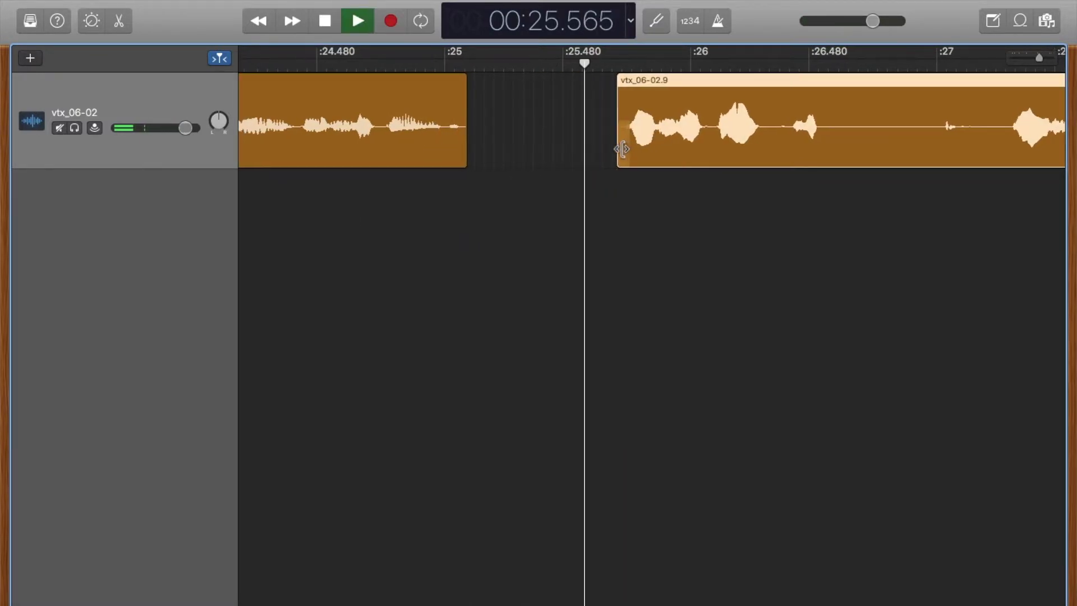
pyautogui.press('space')
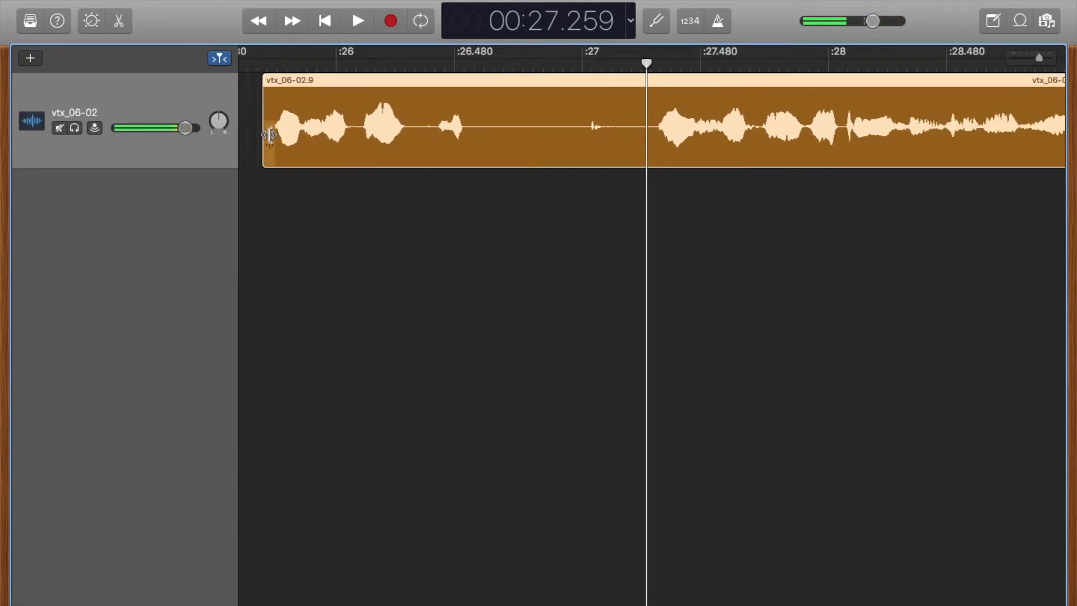
# Trim the start of vtx_06-02.9 to about 25.7 s and play from just before it.
pyautogui.click(264, 63)
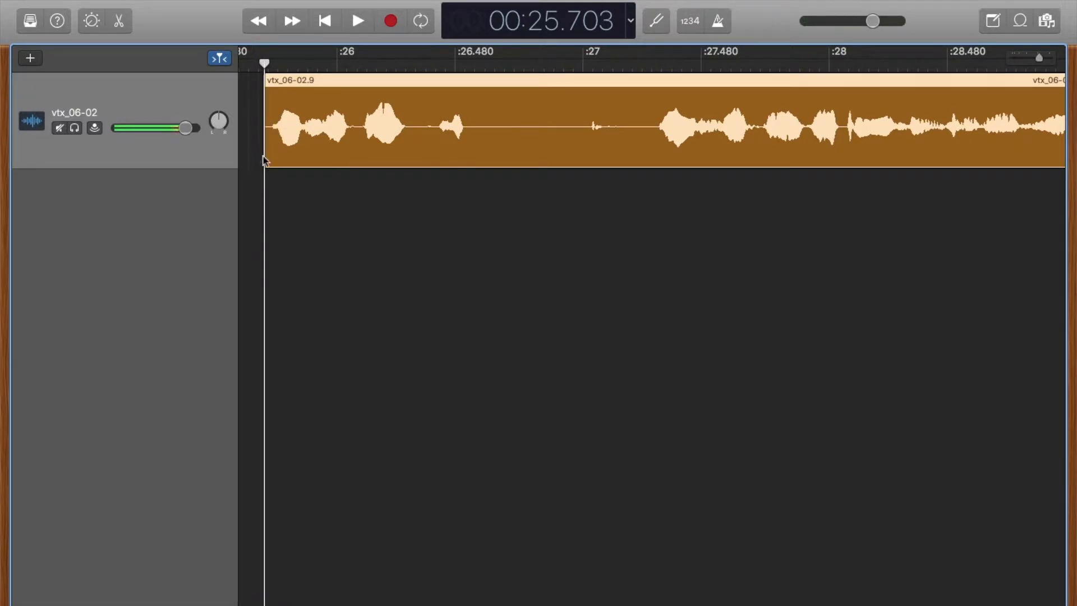
pyautogui.moveTo(270, 148); pyautogui.dragTo(305, 124)
pyautogui.hscroll(-15, 306, 121)
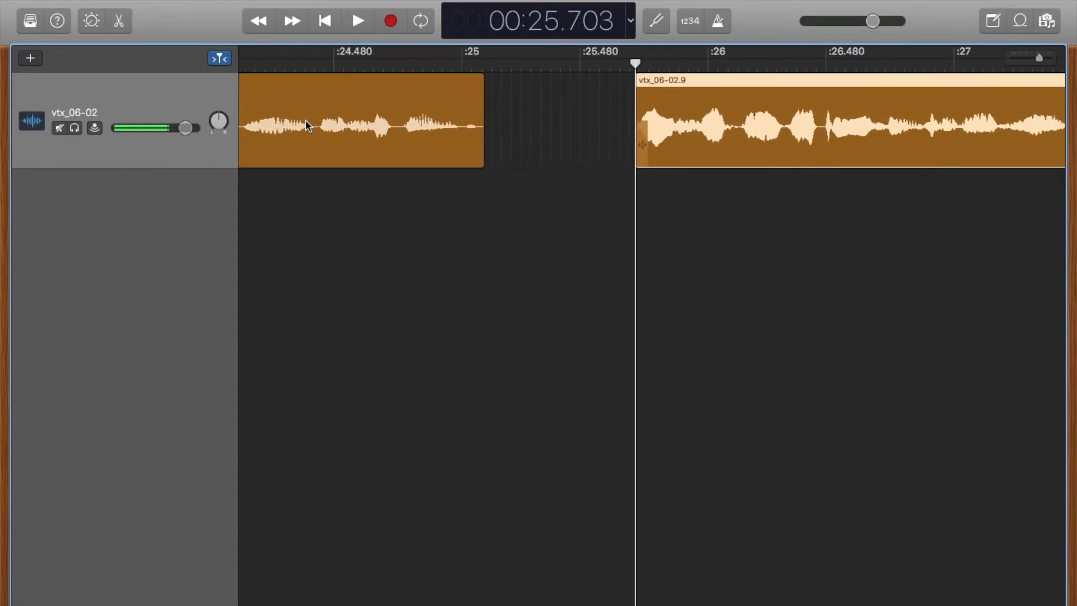
pyautogui.click(323, 66)
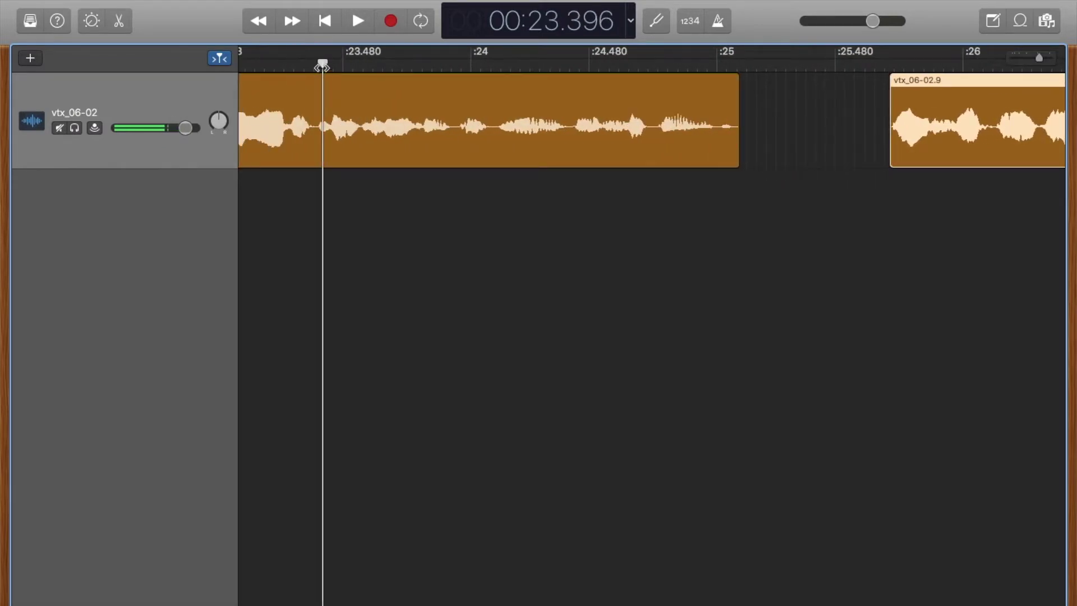
pyautogui.press('space')
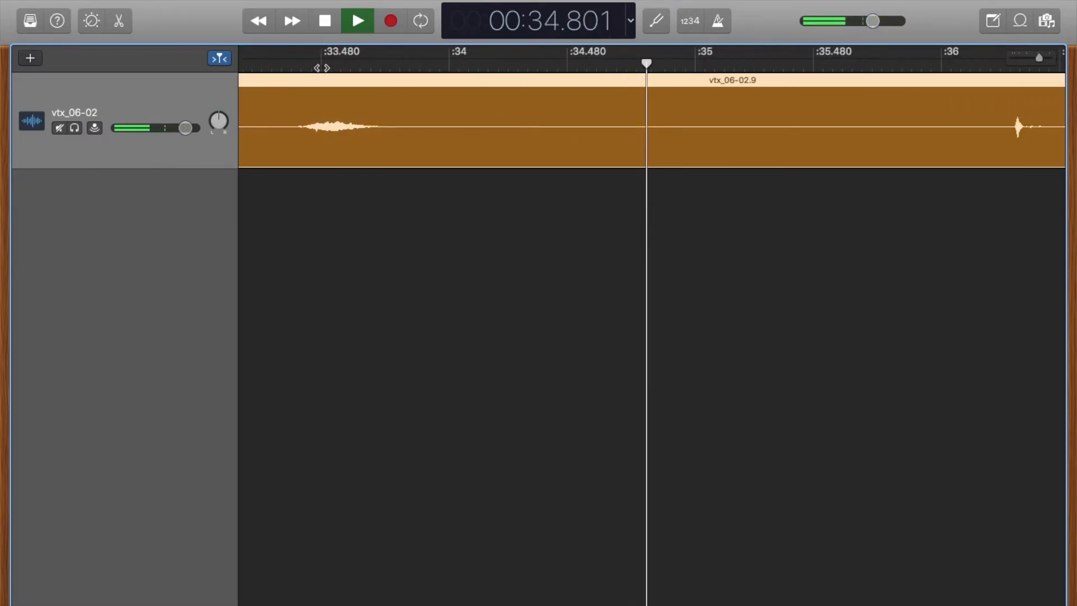
# Trim vtx_06-02.9's trailing silence so it ends near 31.6 s, then zoom out from 00:00.
pyautogui.press('space')
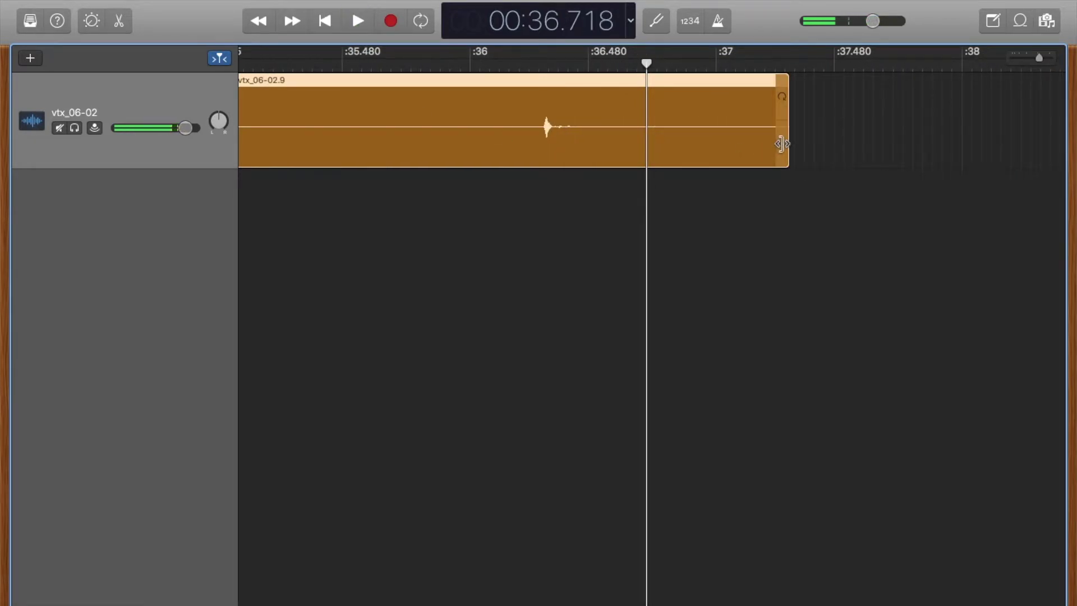
pyautogui.moveTo(782, 144)
pyautogui.mouseDown()
pyautogui.moveTo(531, 132)
pyautogui.moveTo(217, 174)
pyautogui.moveTo(563, 174)
pyautogui.moveTo(780, 154)
pyautogui.mouseUp()
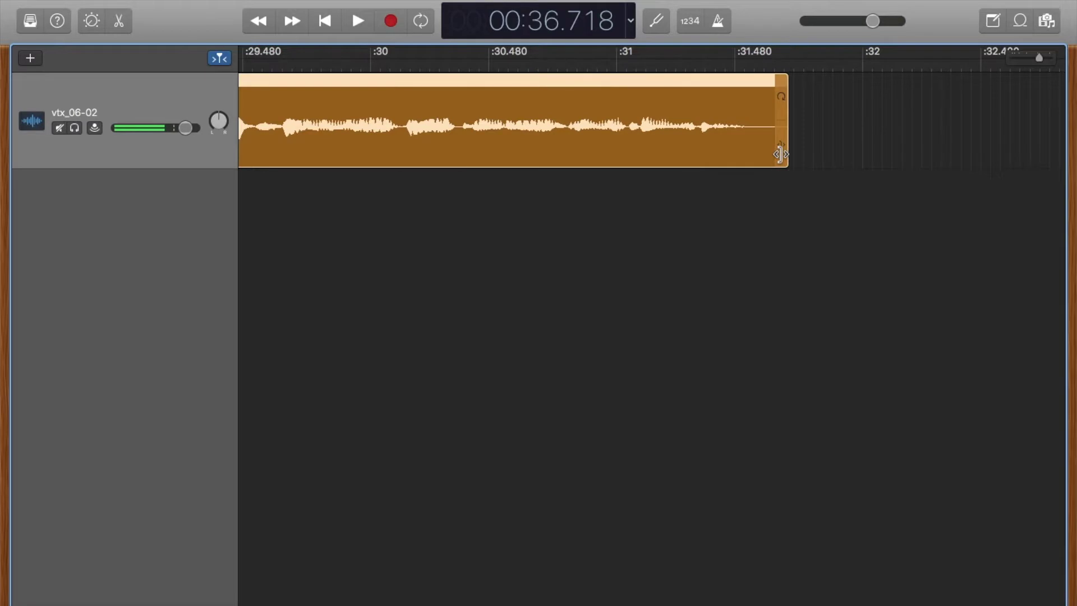
pyautogui.press('Return')
pyautogui.press('space')
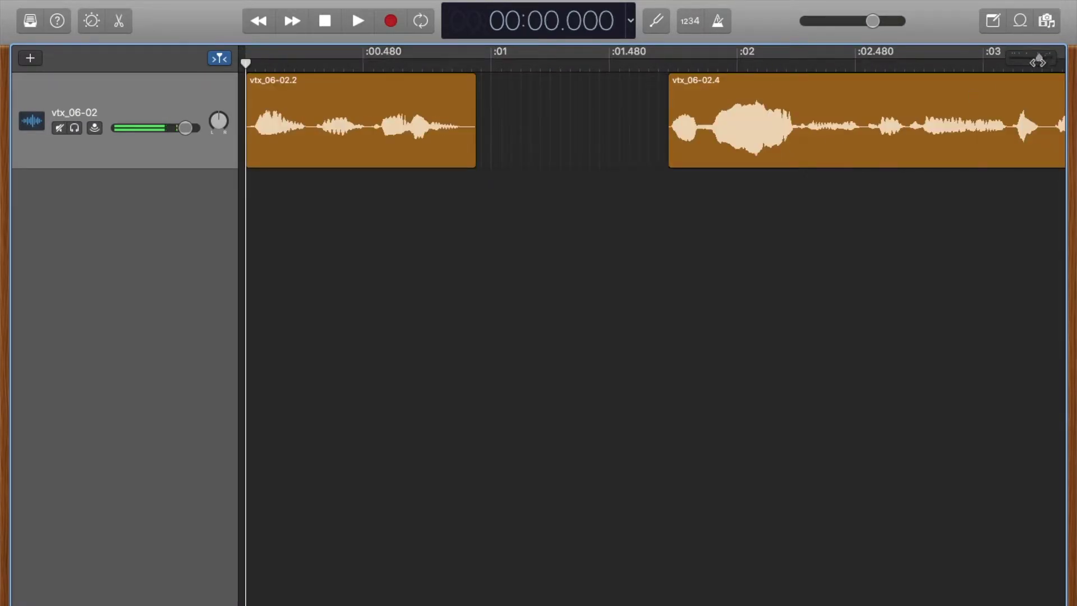
pyautogui.moveTo(1038, 61); pyautogui.dragTo(1033, 57)
pyautogui.hscroll(-8, 787, 258)
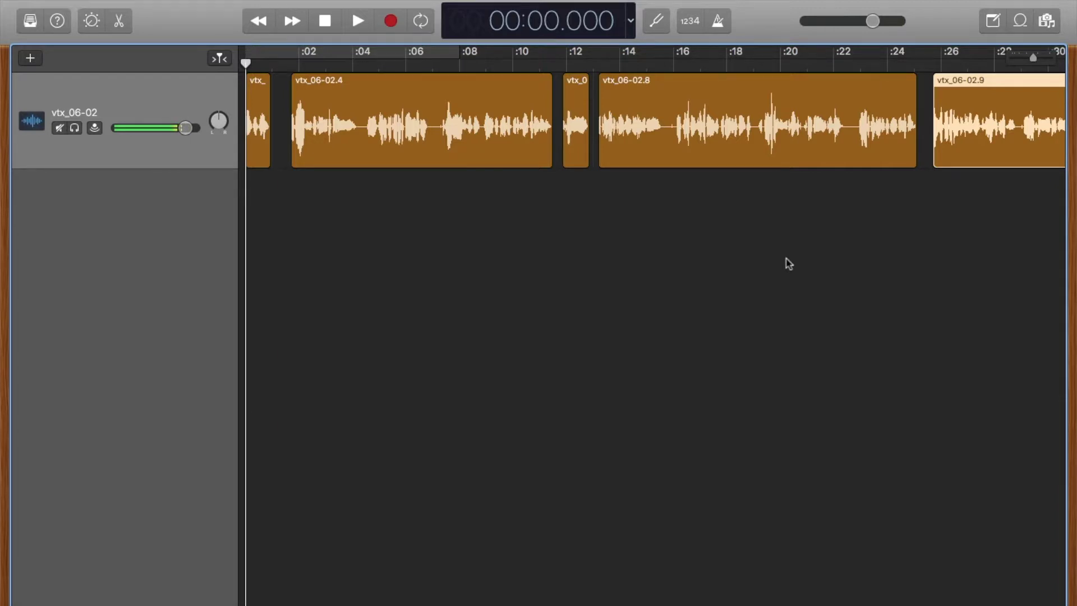
pyautogui.click(361, 133)
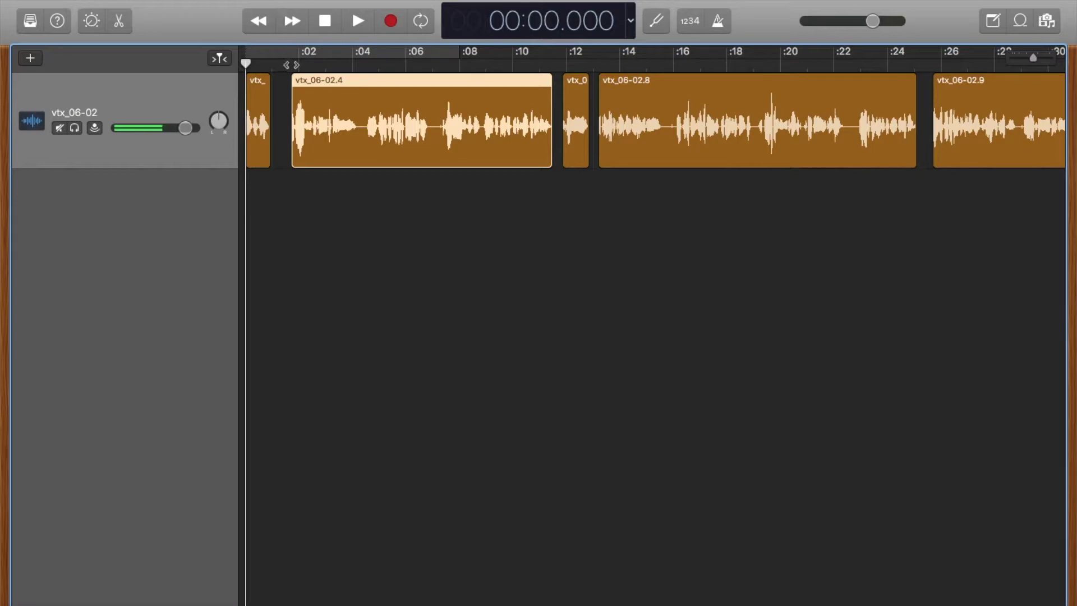
pyautogui.click(285, 64)
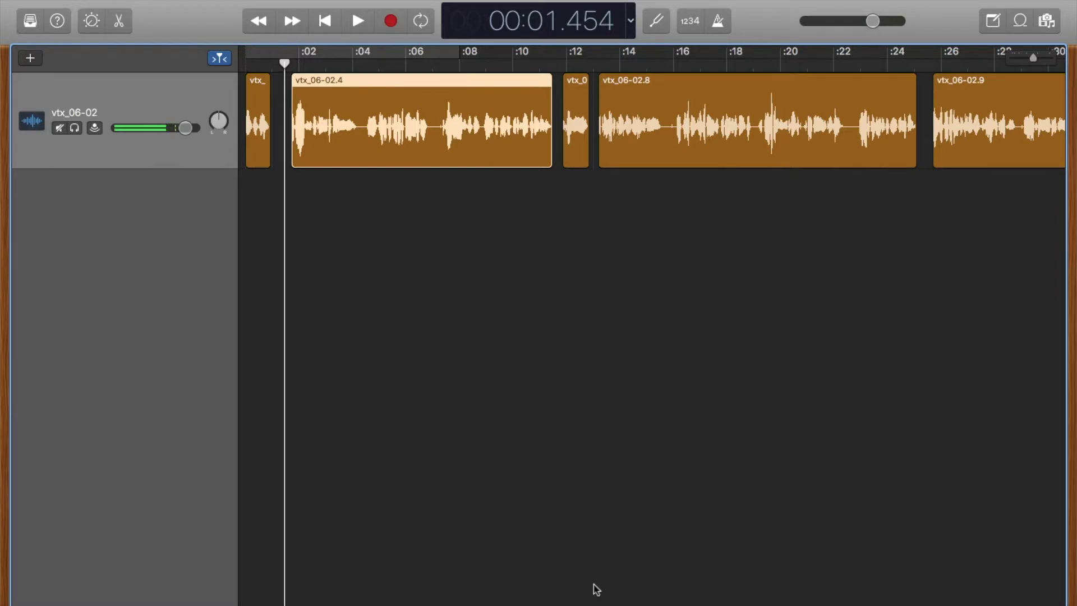
# Show the vtx_06-02 track's Smart Controls and scroll to its Plug-ins section.
pyautogui.click(91, 22)
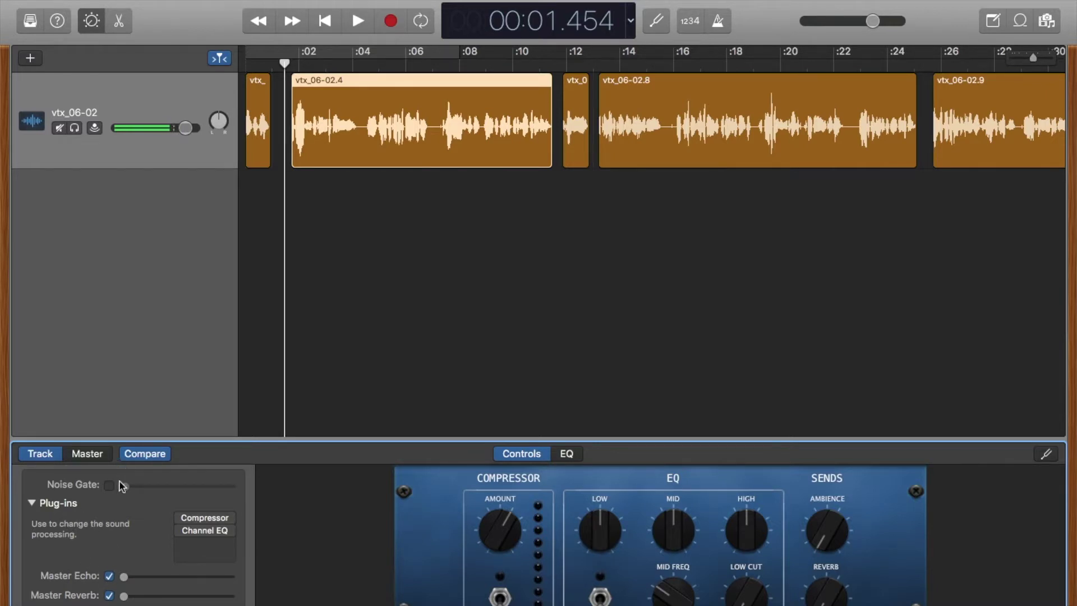
pyautogui.scroll(5, 142, 512)
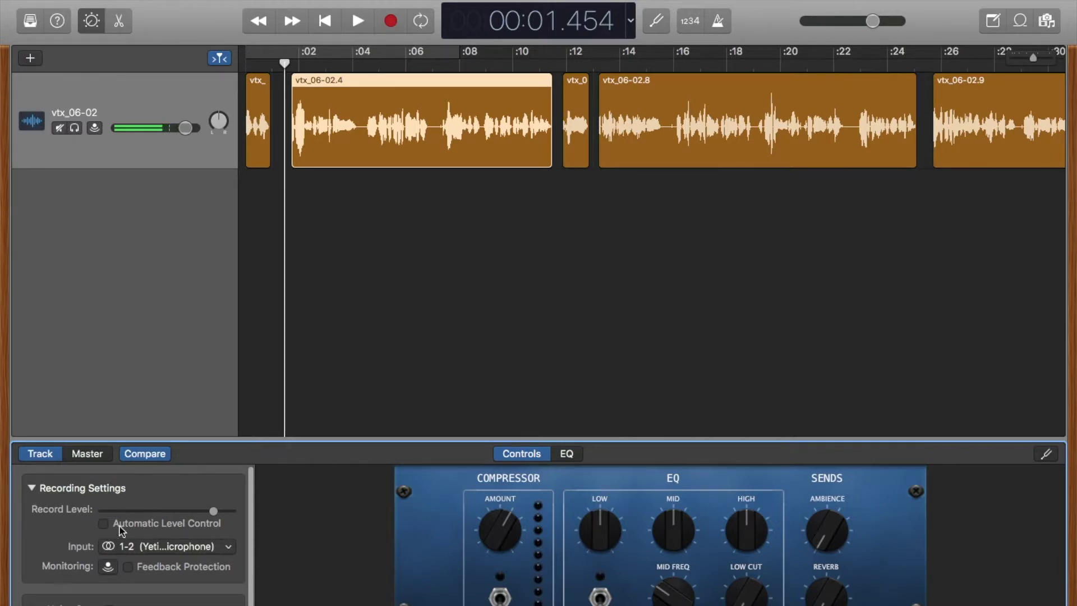
pyautogui.scroll(-2, 144, 541)
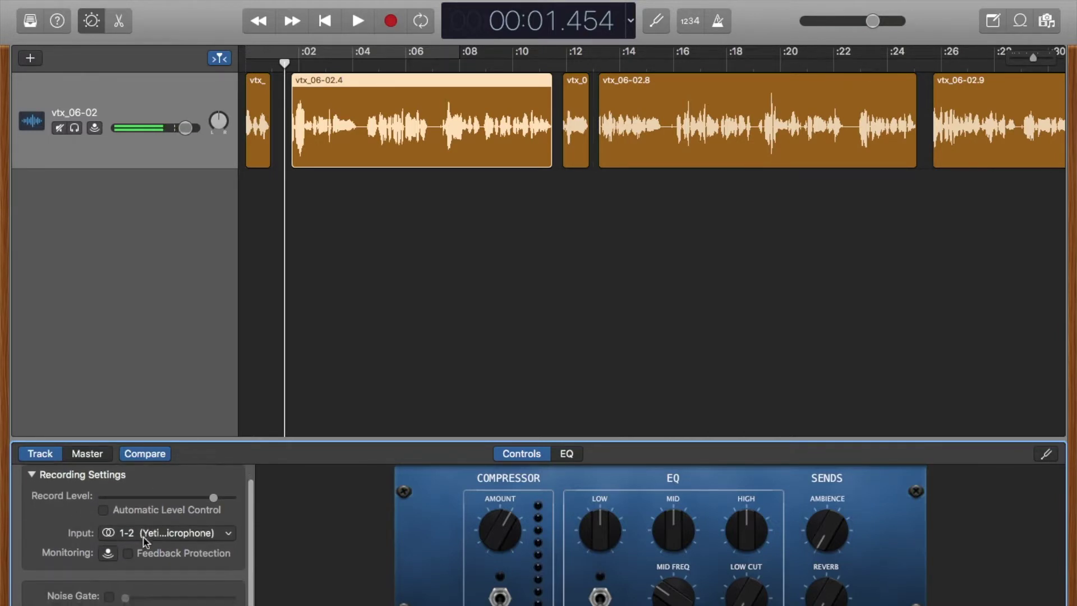
pyautogui.scroll(1, 144, 541)
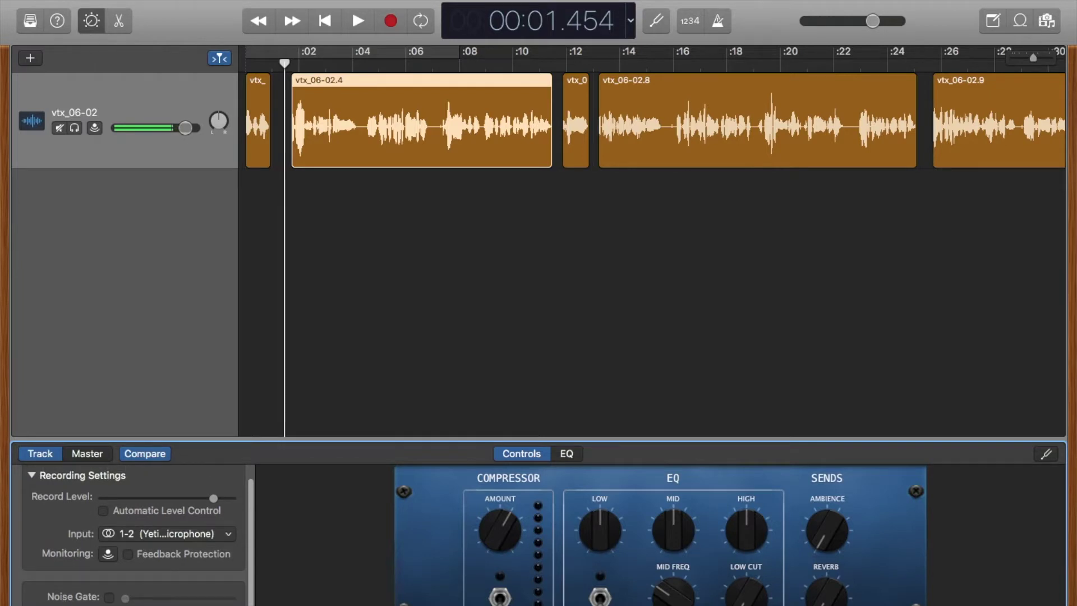
pyautogui.scroll(-5, 87, 576)
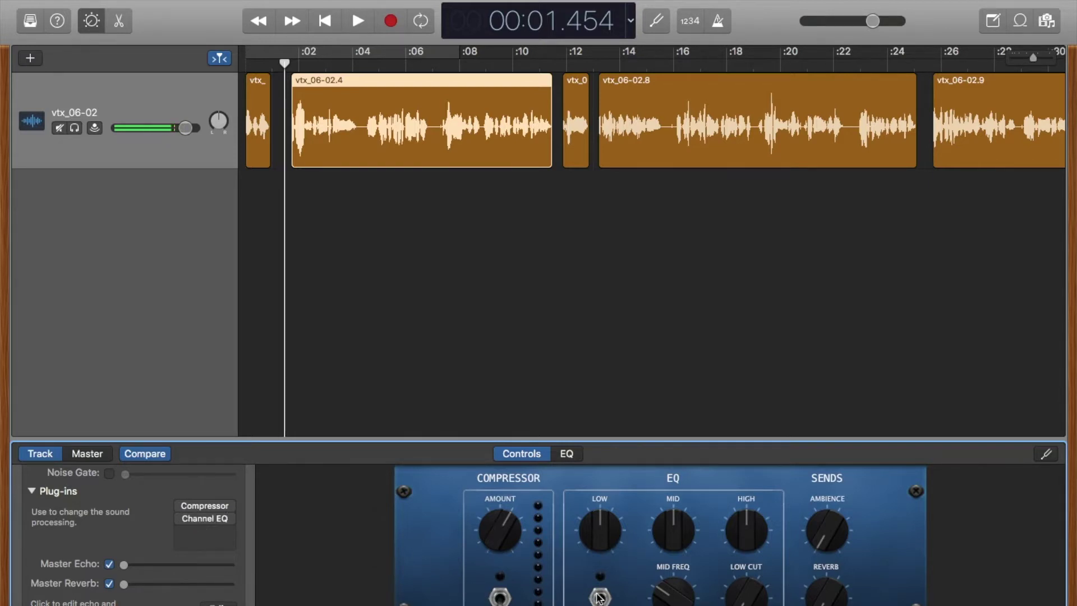
# Toggle the Compressor and Channel EQ plug-ins, leaving both switched off.
pyautogui.moveTo(212, 512)
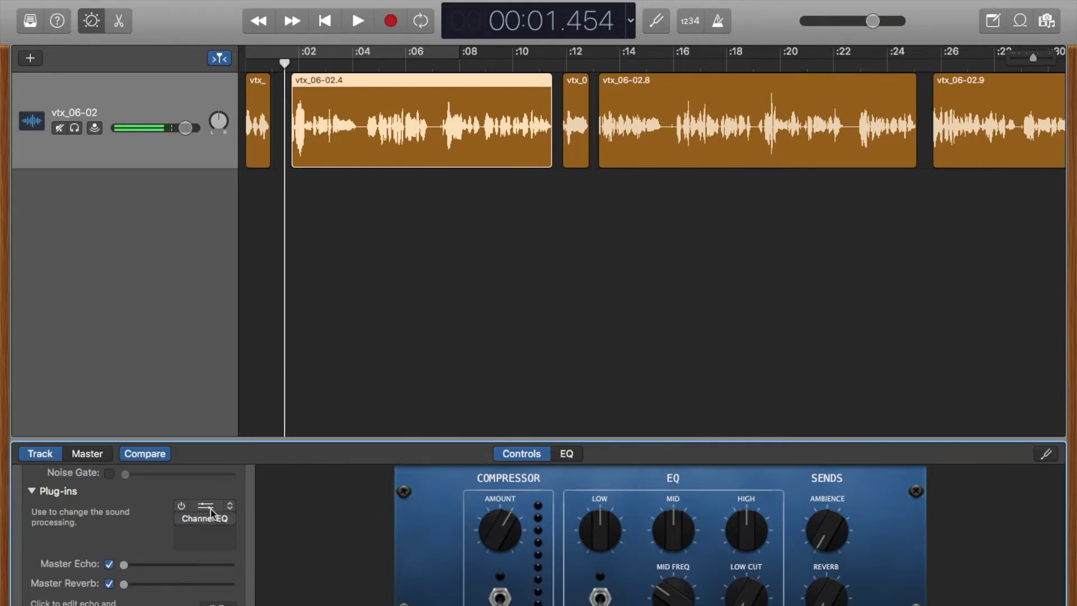
pyautogui.click(181, 506)
pyautogui.click(501, 599)
pyautogui.moveTo(207, 509)
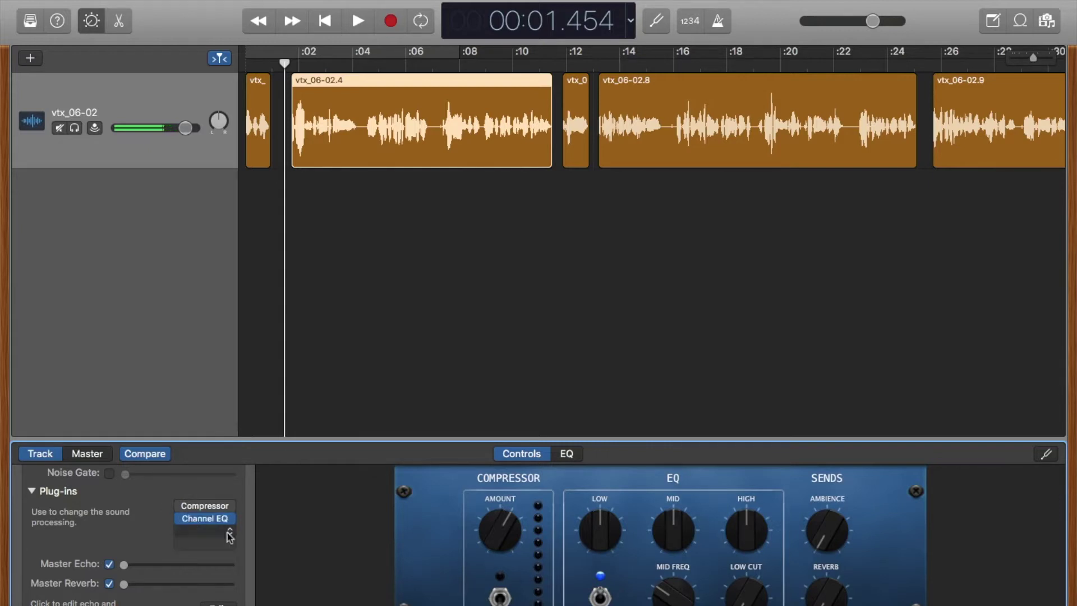
pyautogui.click(500, 597)
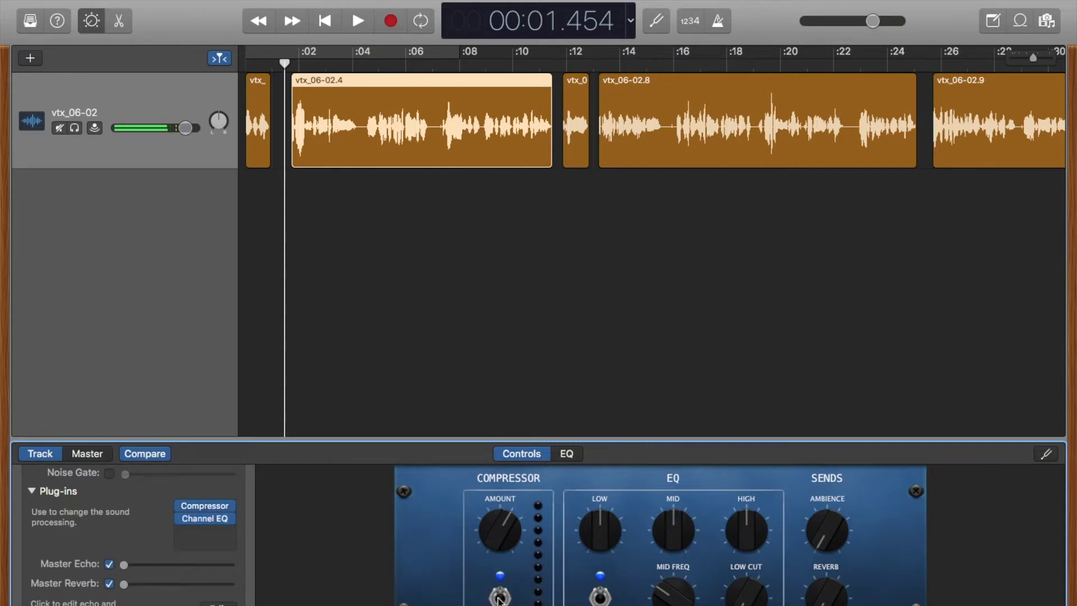
pyautogui.click(500, 597)
pyautogui.click(600, 597)
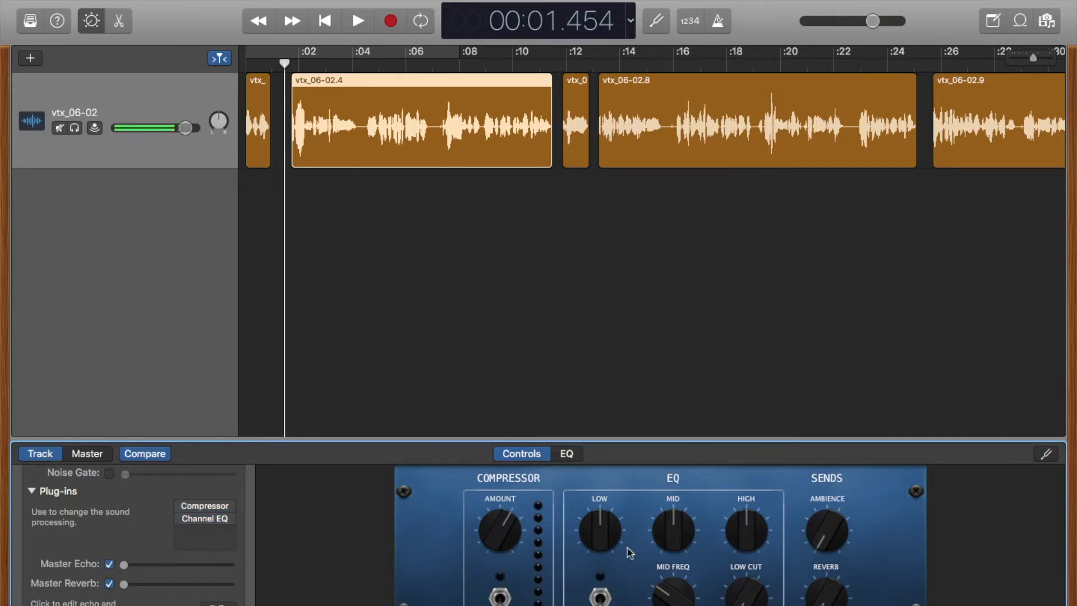
# Show the channel EQ graph and load the Voice-Over EQ preset from the 05 Voice category.
pyautogui.click(567, 455)
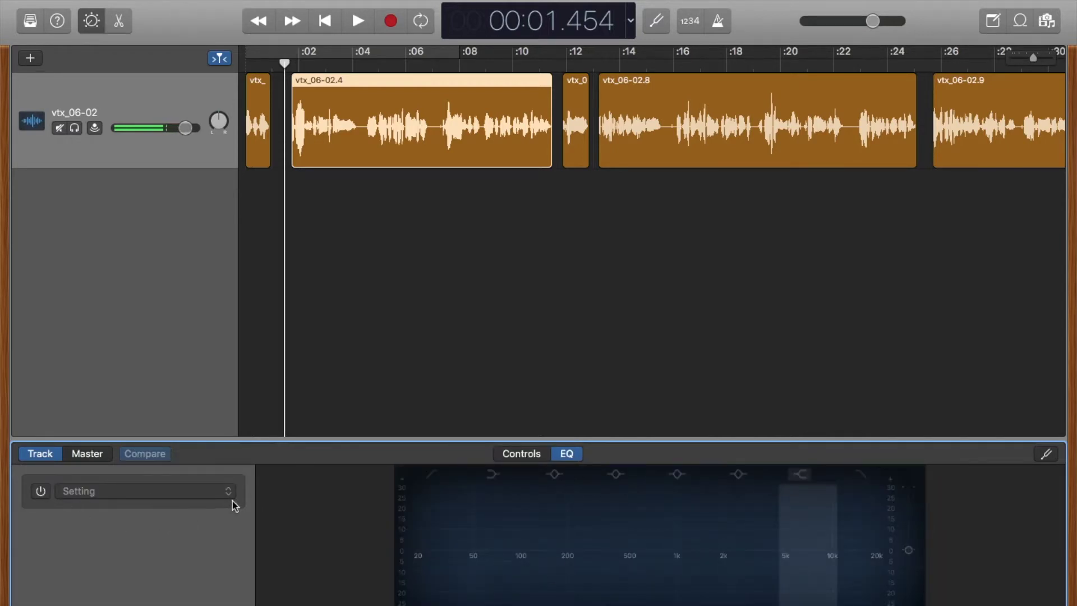
pyautogui.click(41, 492)
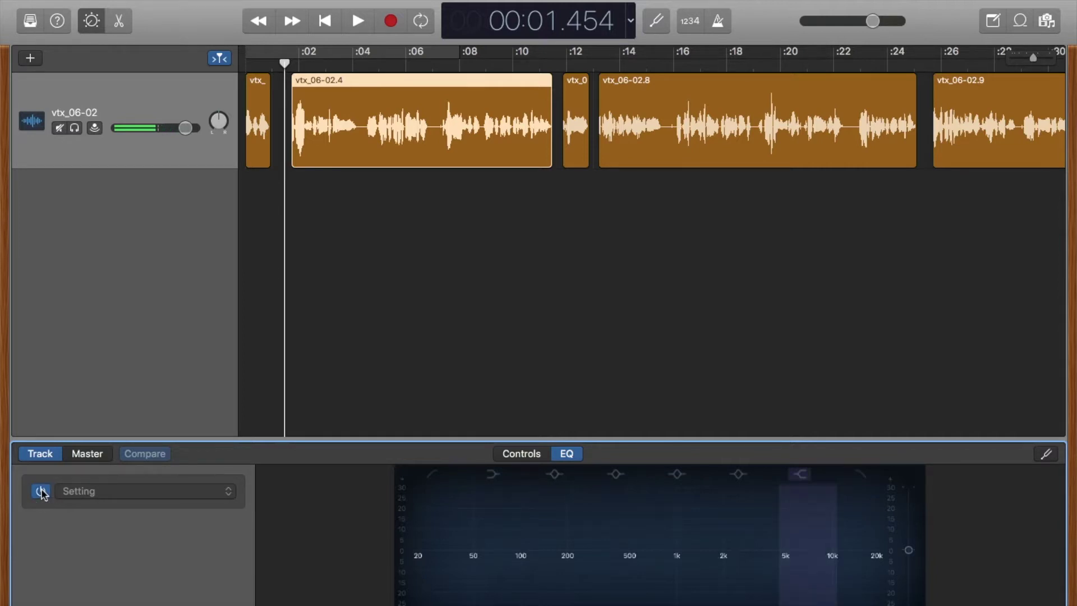
pyautogui.click(42, 492)
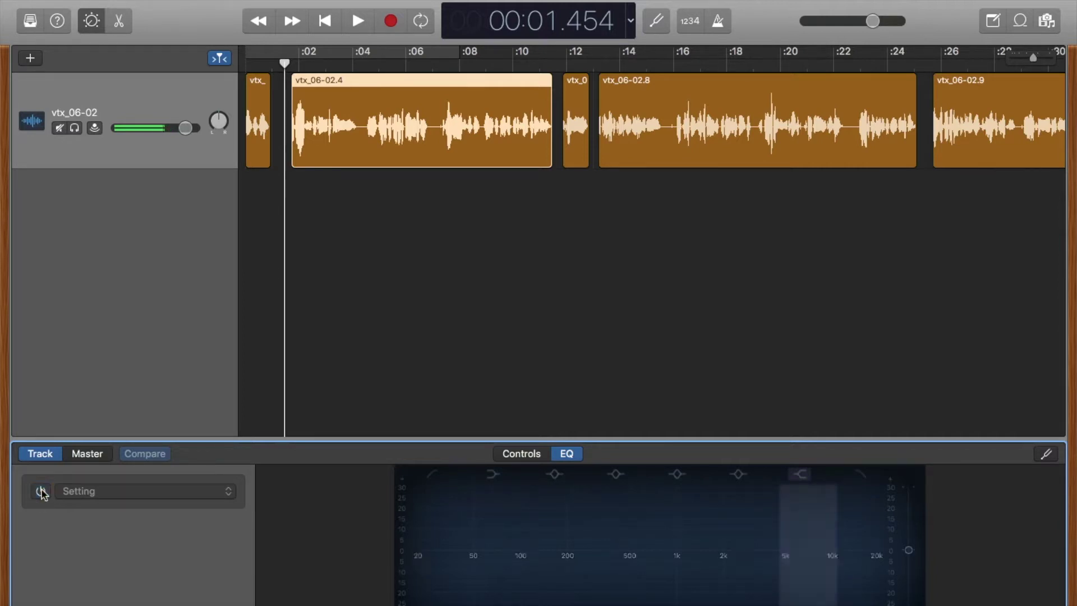
pyautogui.click(227, 492)
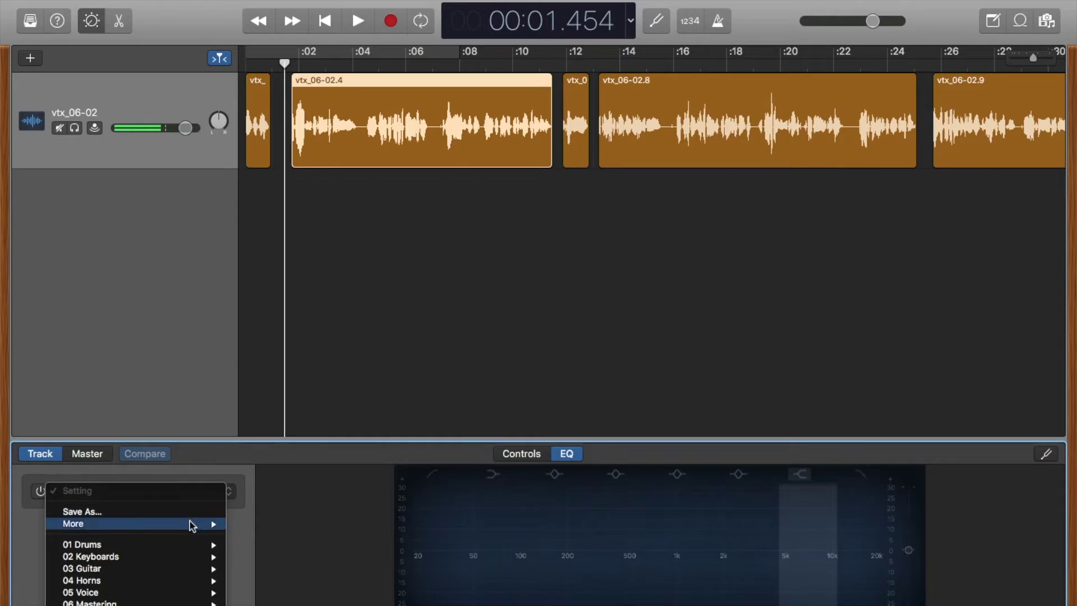
pyautogui.moveTo(188, 549)
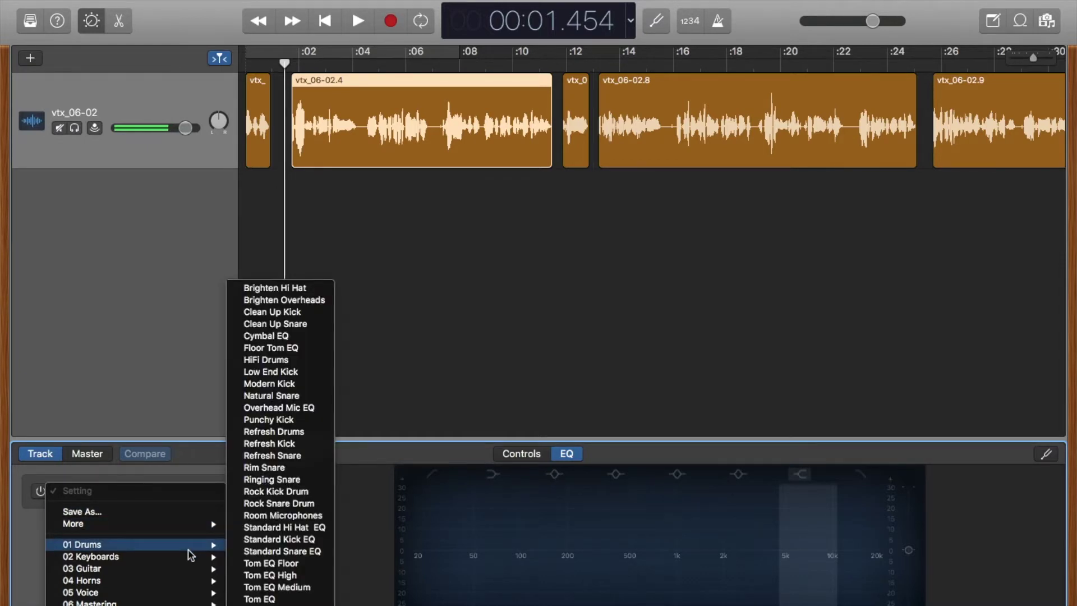
pyautogui.moveTo(192, 595)
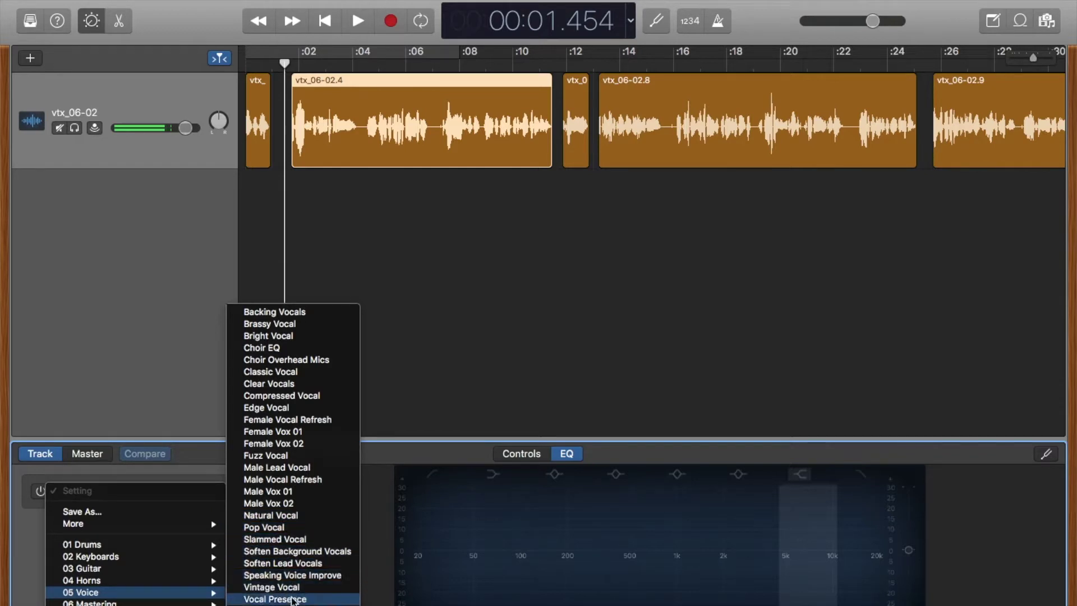
pyautogui.click(275, 605)
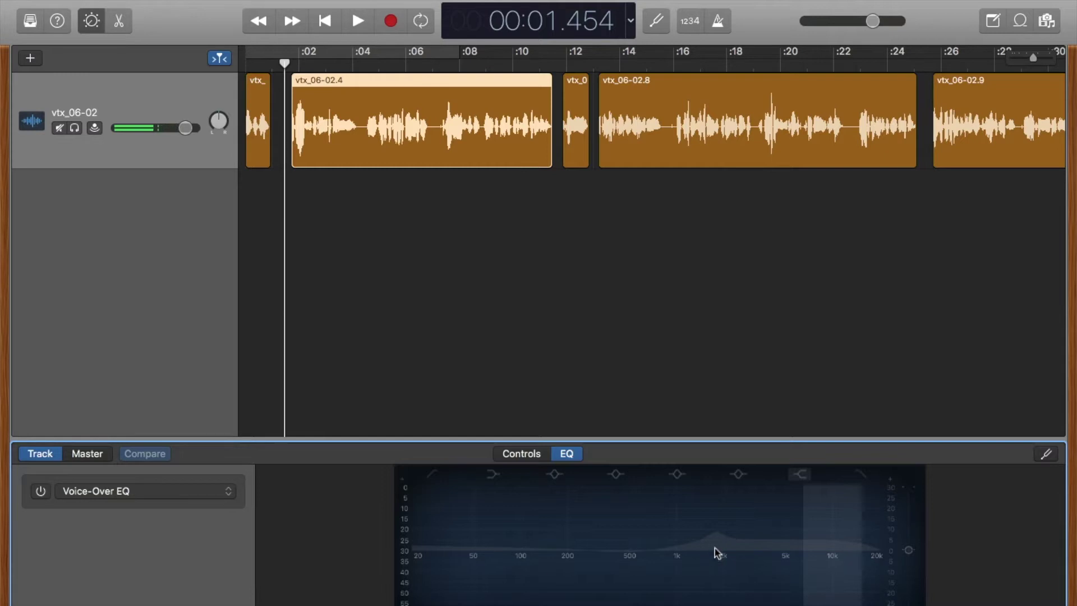
# Enable the Voice-Over EQ, turn on its low-cut band, and raise the cutoff to about 100 Hz.
pyautogui.click(40, 491)
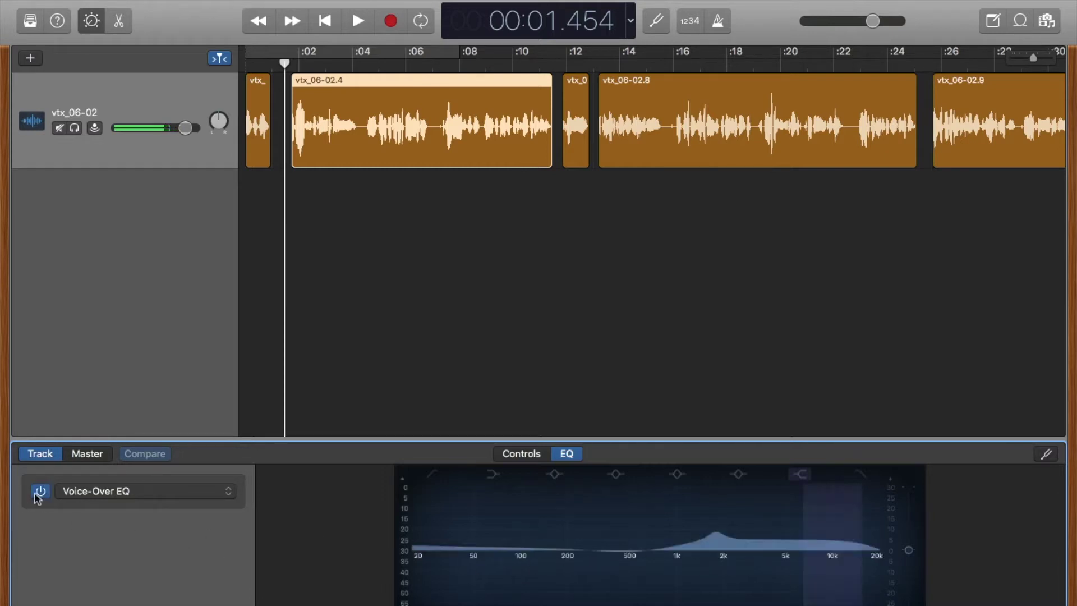
pyautogui.click(433, 476)
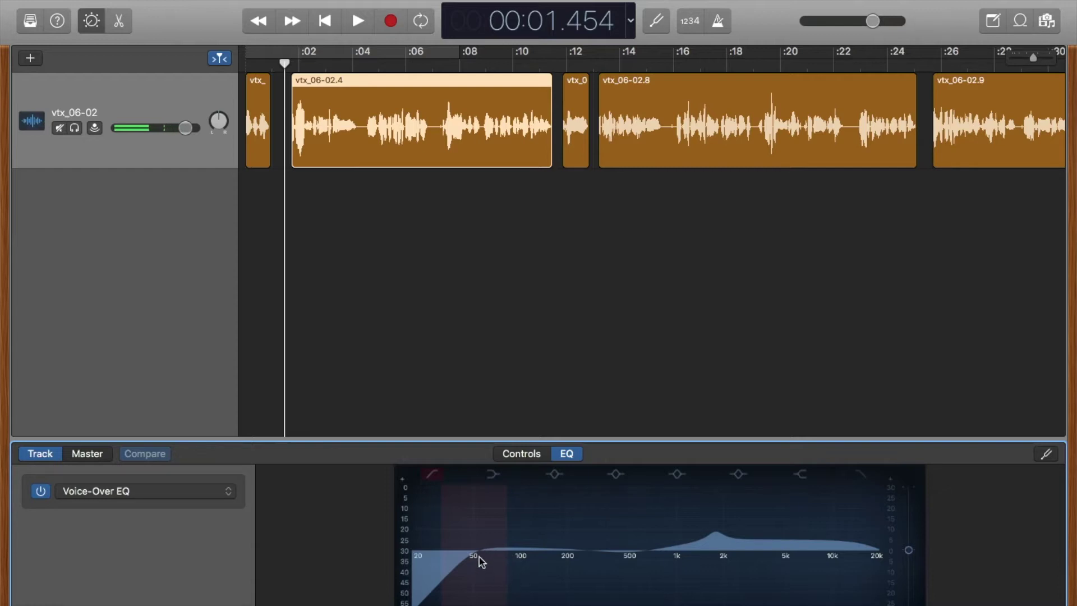
pyautogui.moveTo(473, 553); pyautogui.dragTo(506, 557)
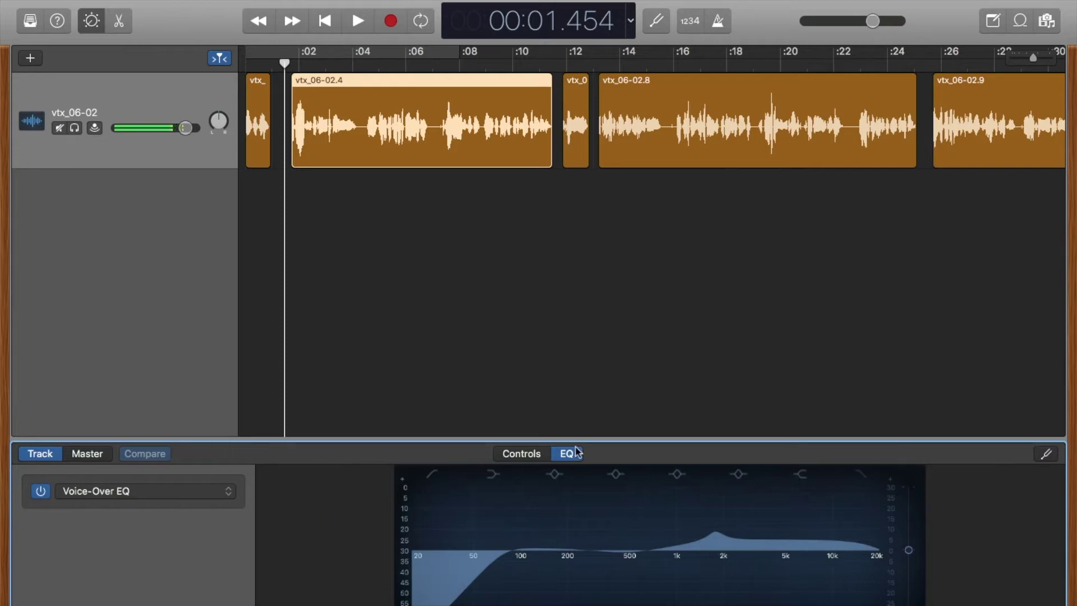
# Show the Compressor, EQ and Sends controls, audition, then raise Reverb and lower Ambience sends.
pyautogui.click(508, 457)
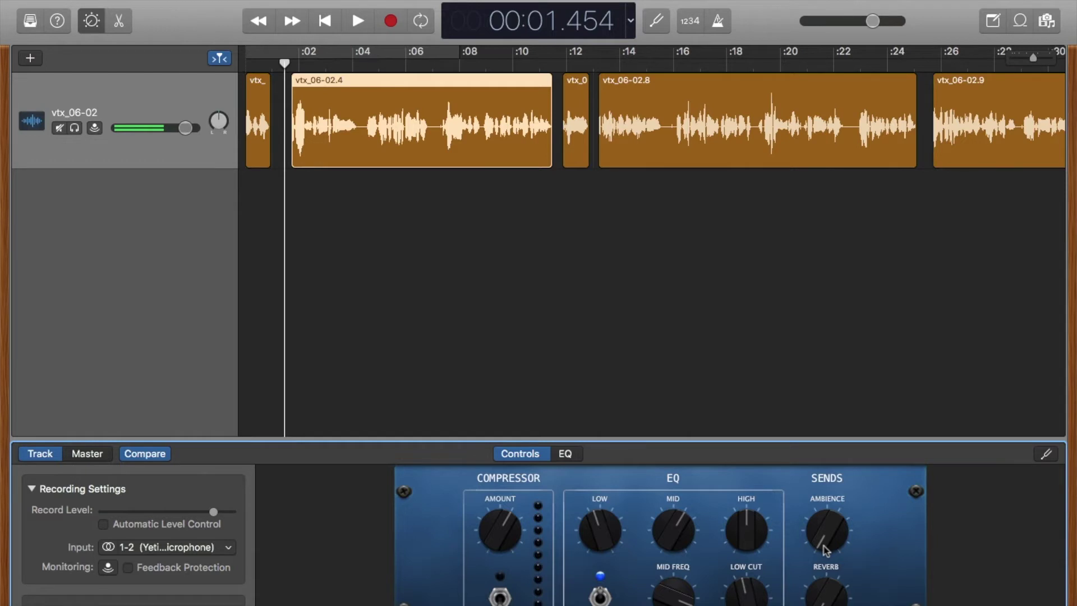
pyautogui.press('space')
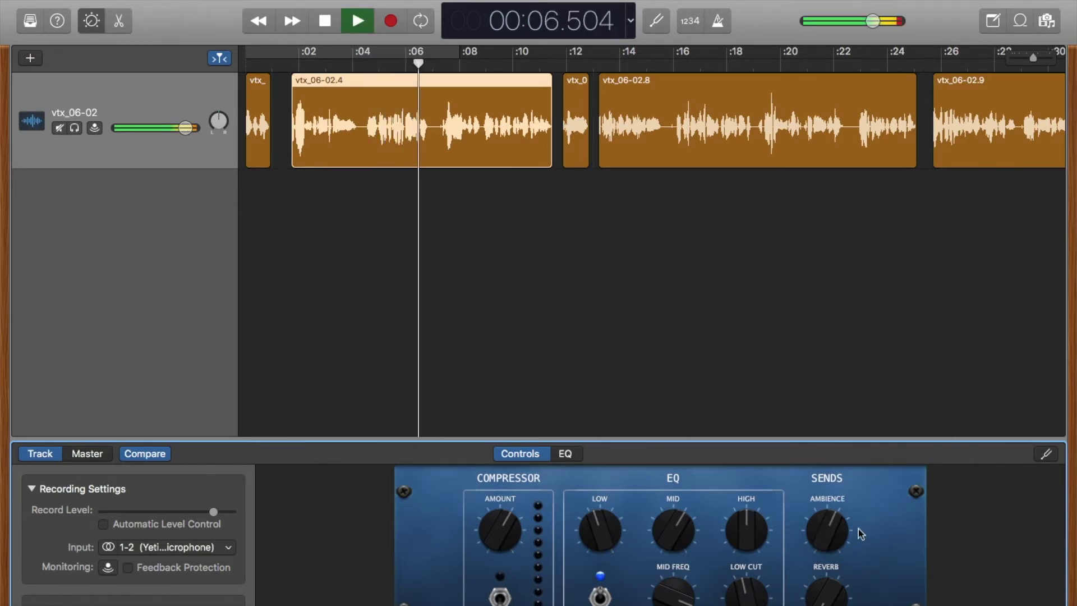
pyautogui.click(836, 551)
pyautogui.click(896, 465)
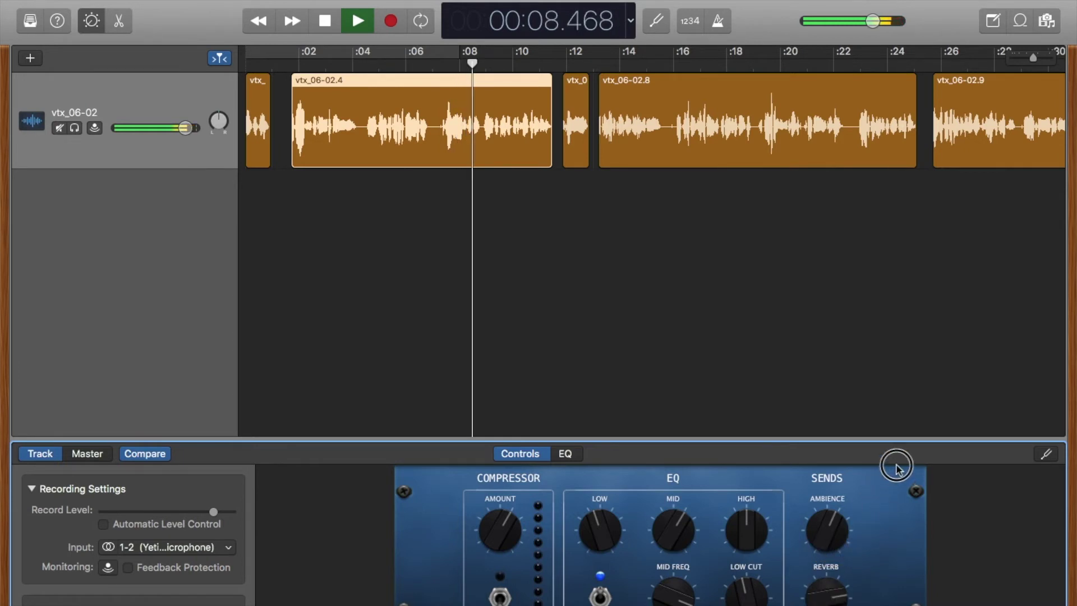
pyautogui.press('space')
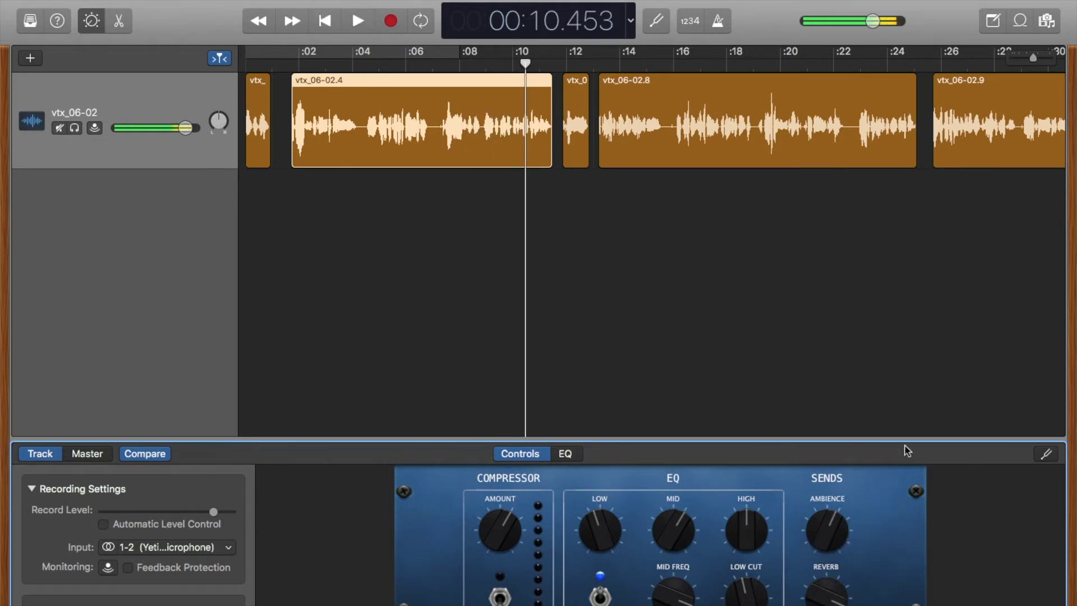
pyautogui.moveTo(826, 592); pyautogui.dragTo(826, 581)
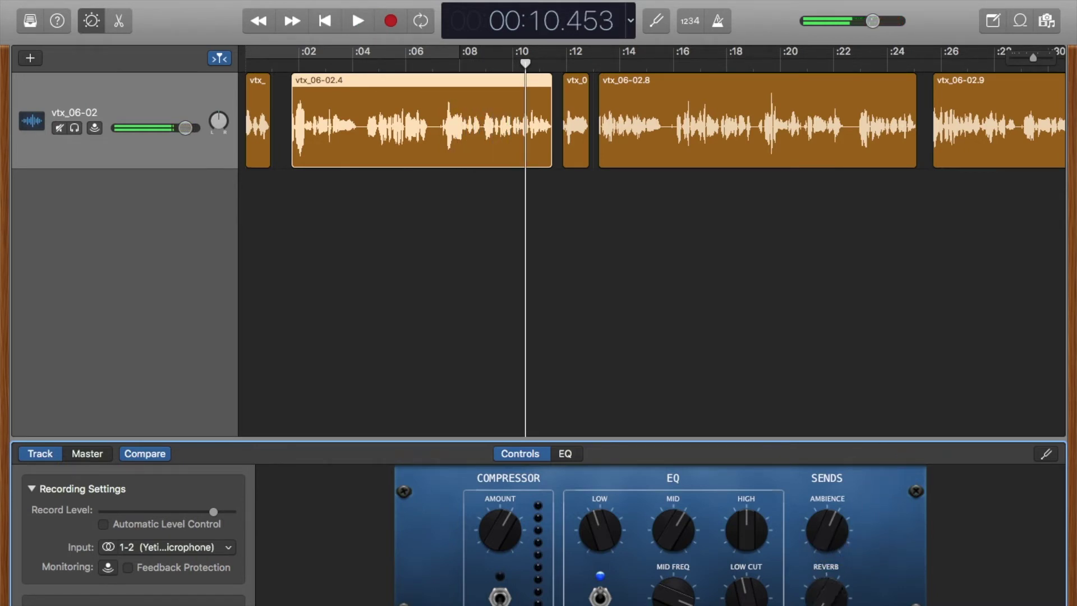
pyautogui.moveTo(829, 520); pyautogui.dragTo(813, 600)
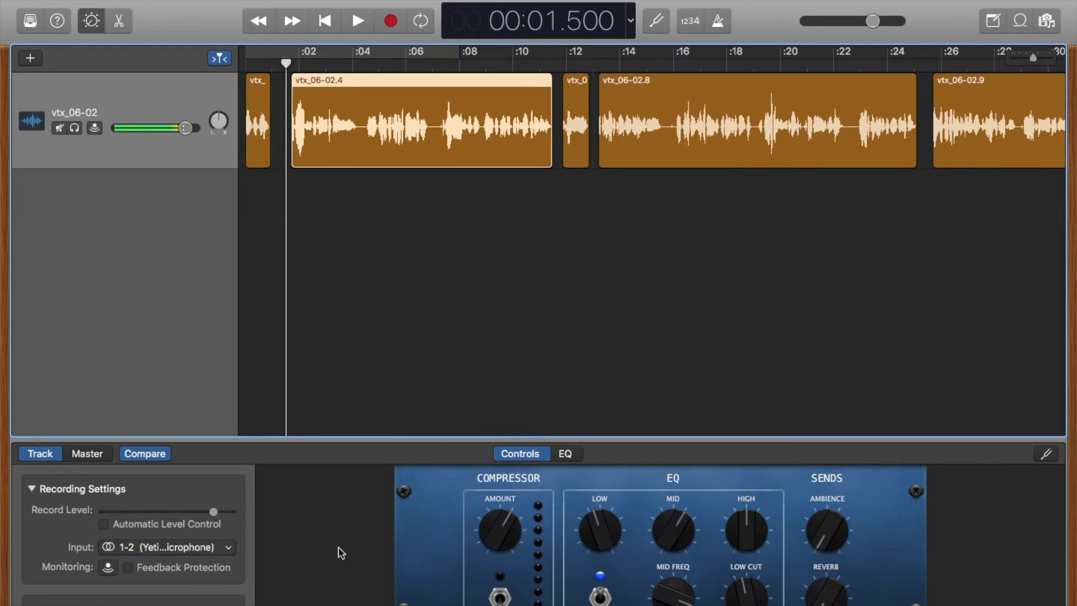
# Apply the Vocal First compressor preset (-14.0 dB threshold, 3.1:1 ratio, 35.0 ms attack).
pyautogui.scroll(-5, 136, 525)
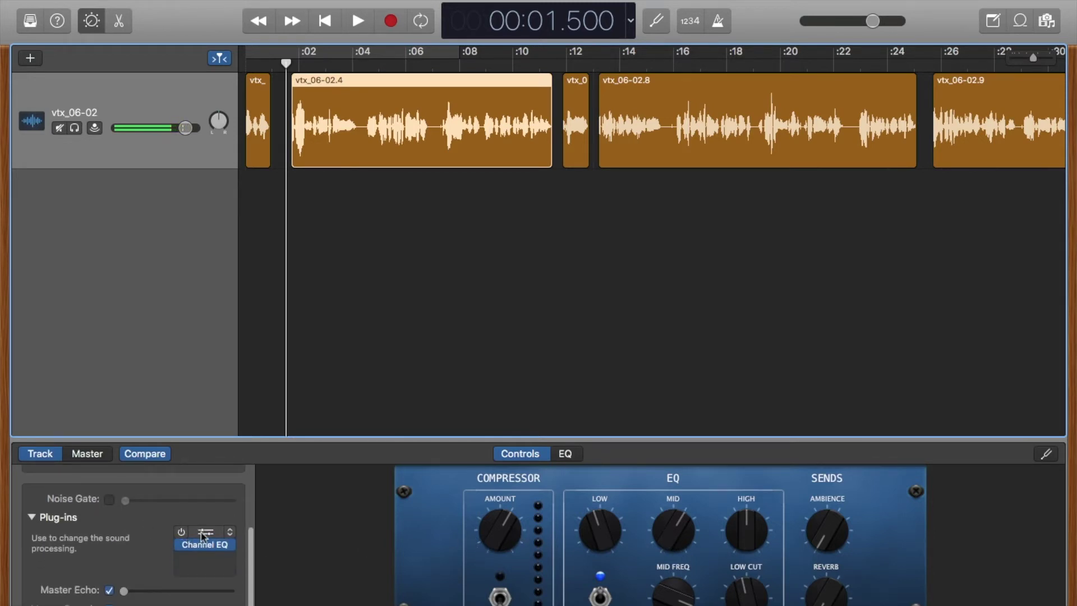
pyautogui.click(205, 533)
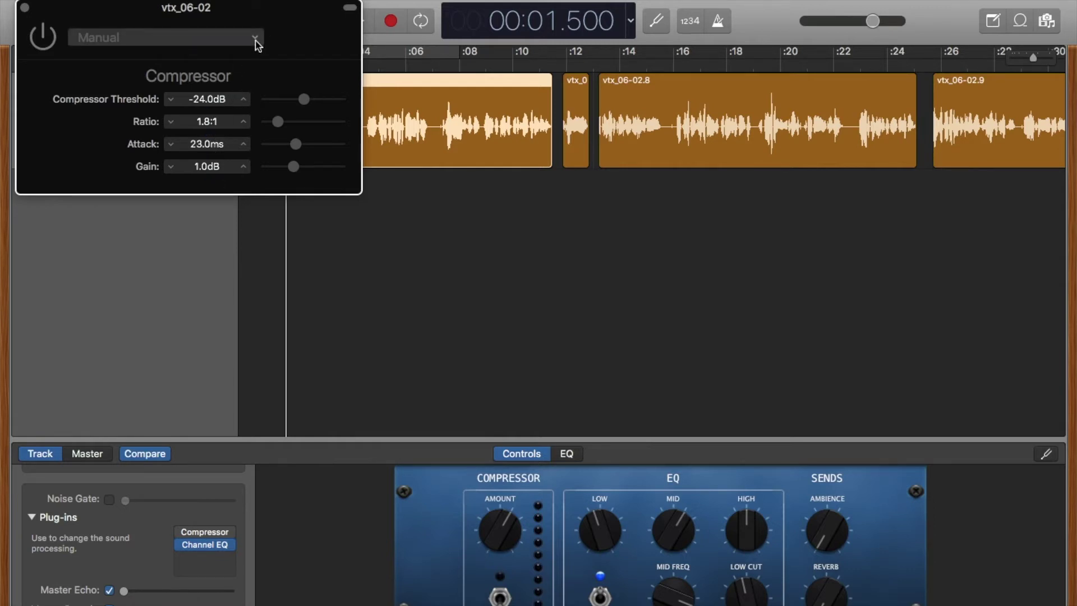
pyautogui.click(256, 41)
pyautogui.moveTo(239, 131)
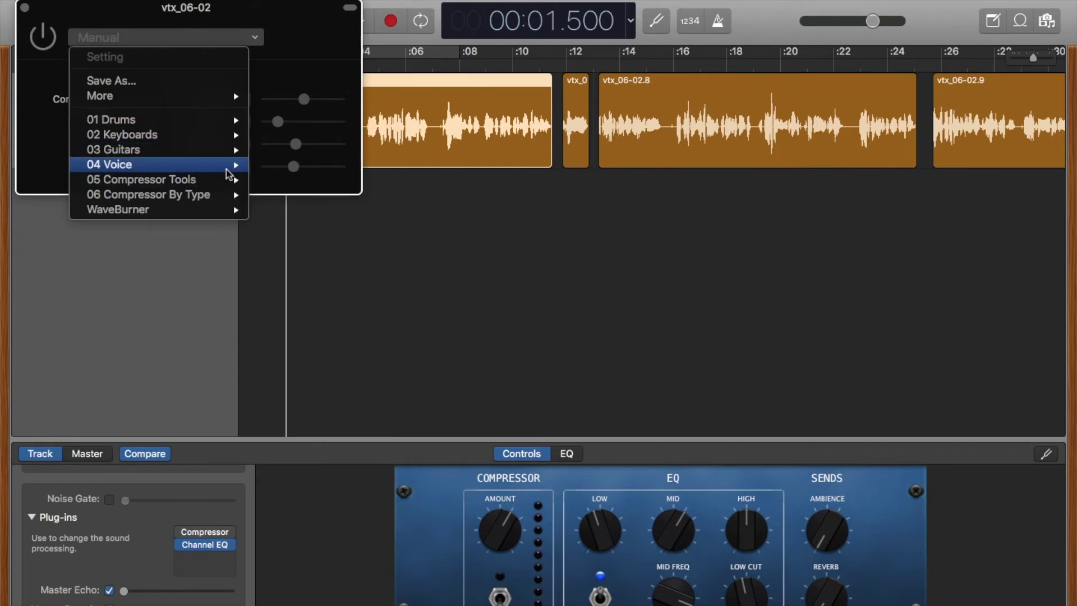
pyautogui.moveTo(231, 168)
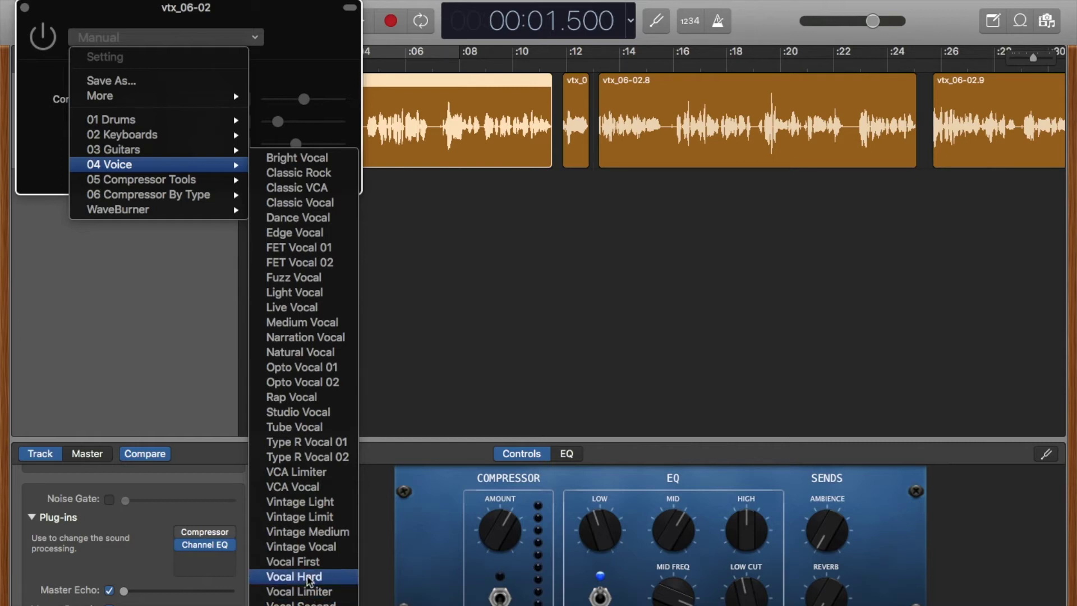
pyautogui.click(307, 561)
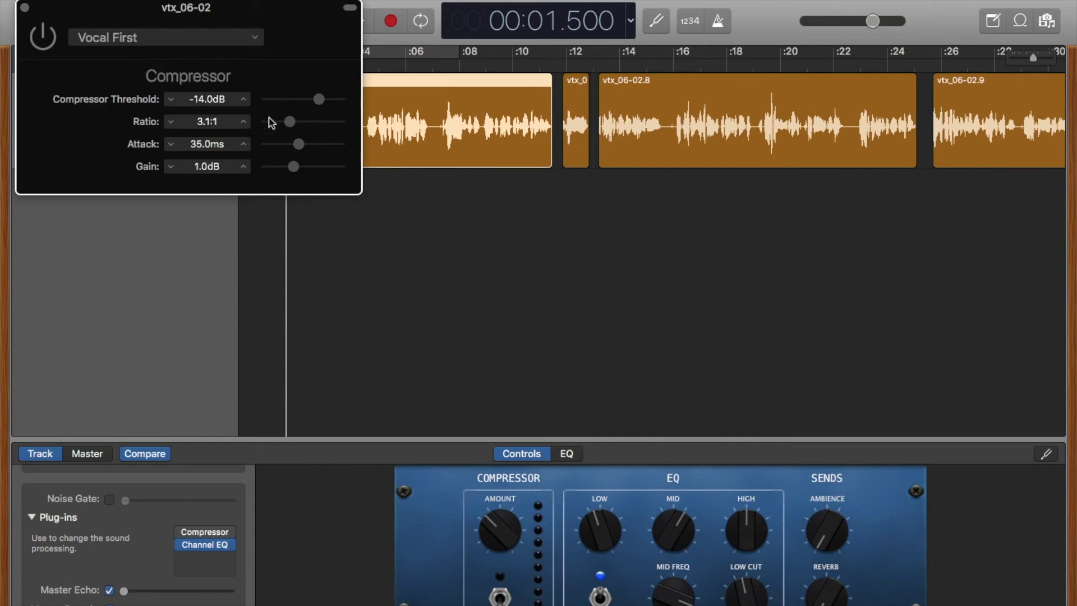
# Power on the Vocal First compressor on vtx_06-02 and close its settings window.
pyautogui.click(43, 38)
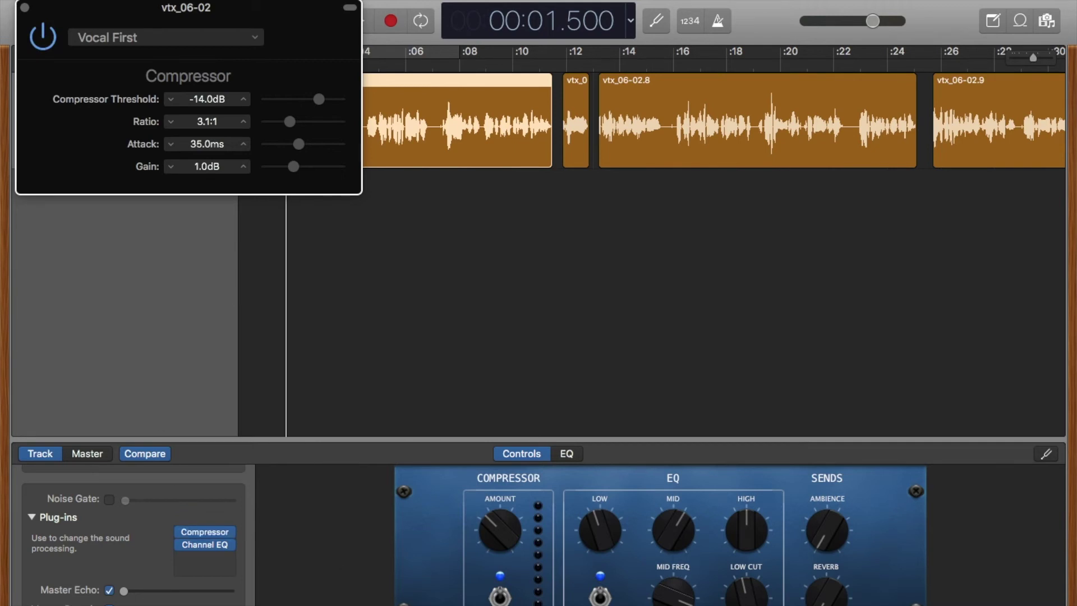
pyautogui.click(25, 8)
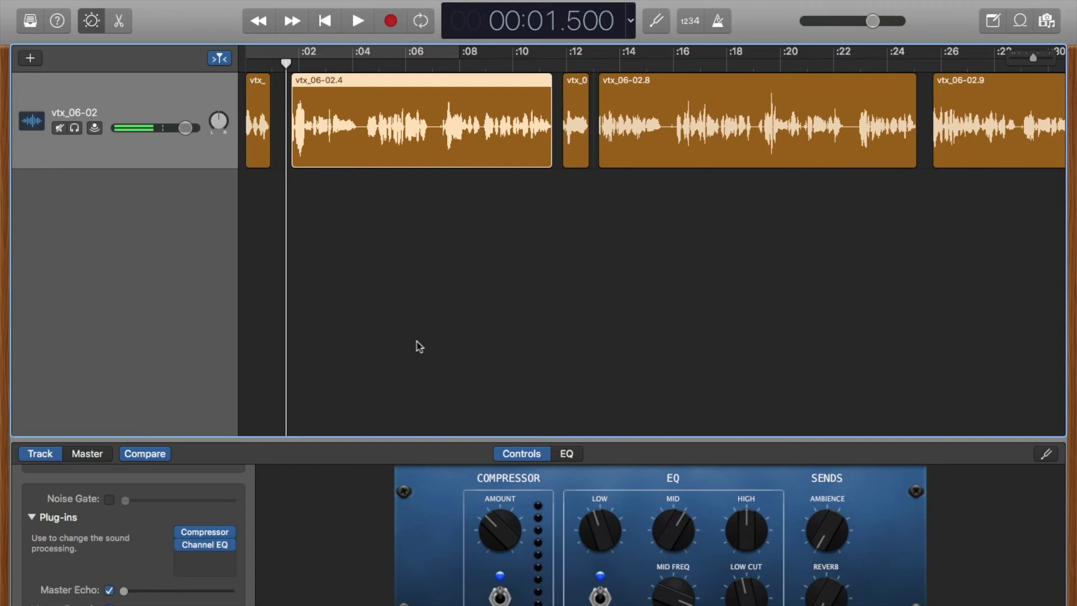
# Play back the compressed voice-over, raising the listening volume, then stop.
pyautogui.press('space')
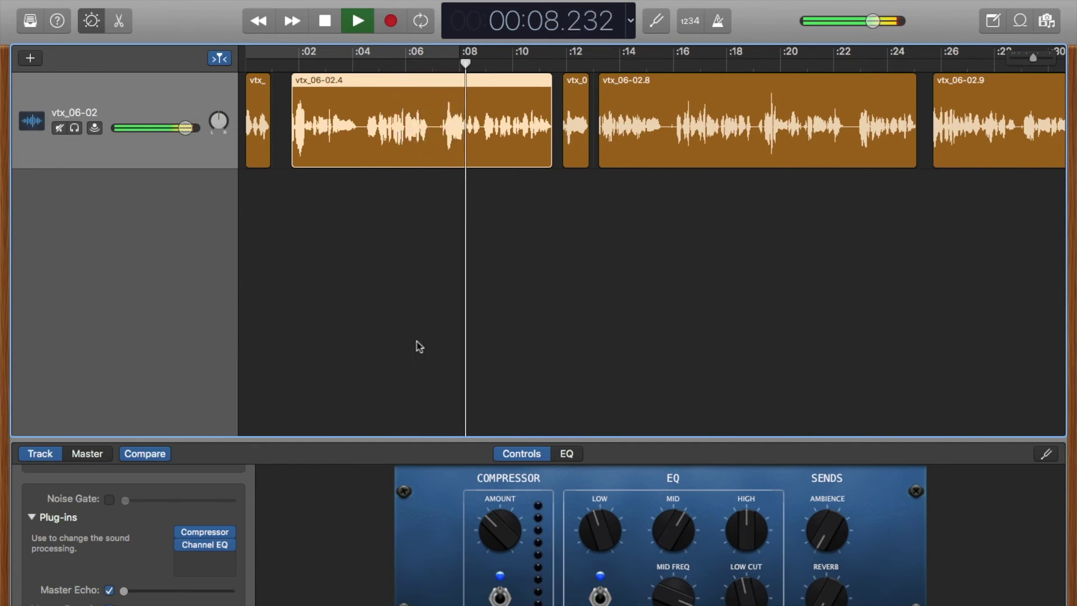
pyautogui.press('XF86AudioRaiseVolume')
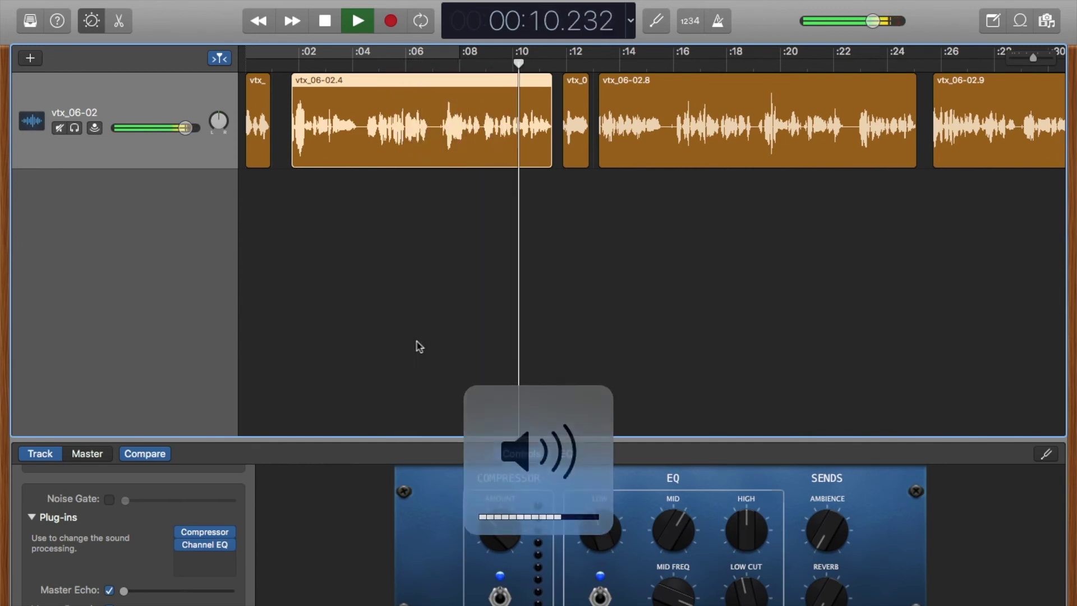
pyautogui.press('space')
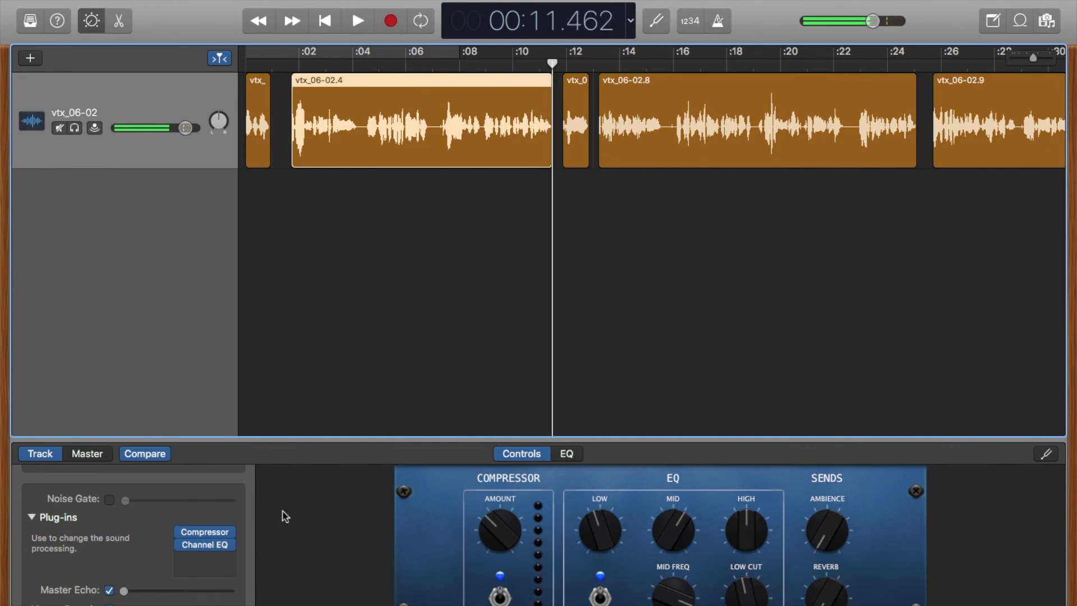
# Bypass the Compressor and Channel EQ and play the track without effects.
pyautogui.click(181, 533)
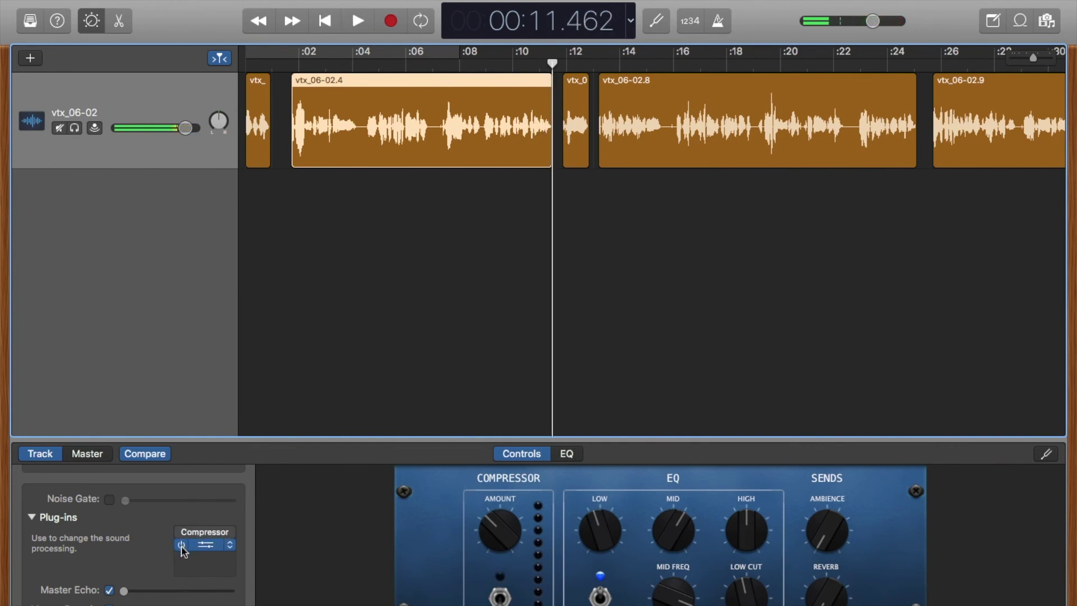
pyautogui.click(182, 545)
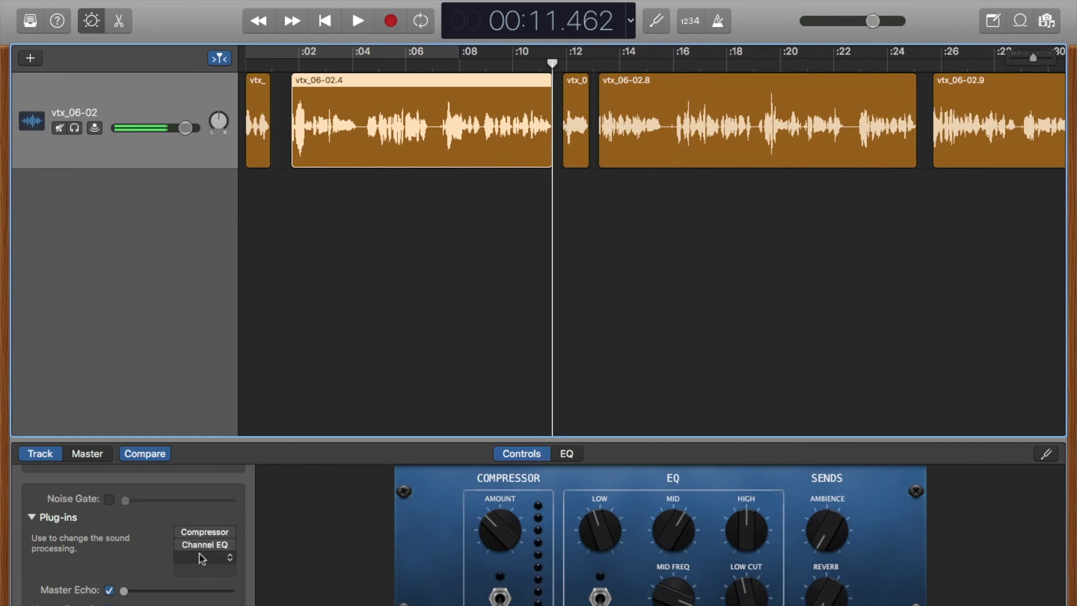
pyautogui.press('space')
# Re-enable Channel EQ and Compressor, then stop and rewind the playhead to 00:00.000.
pyautogui.moveTo(183, 547)
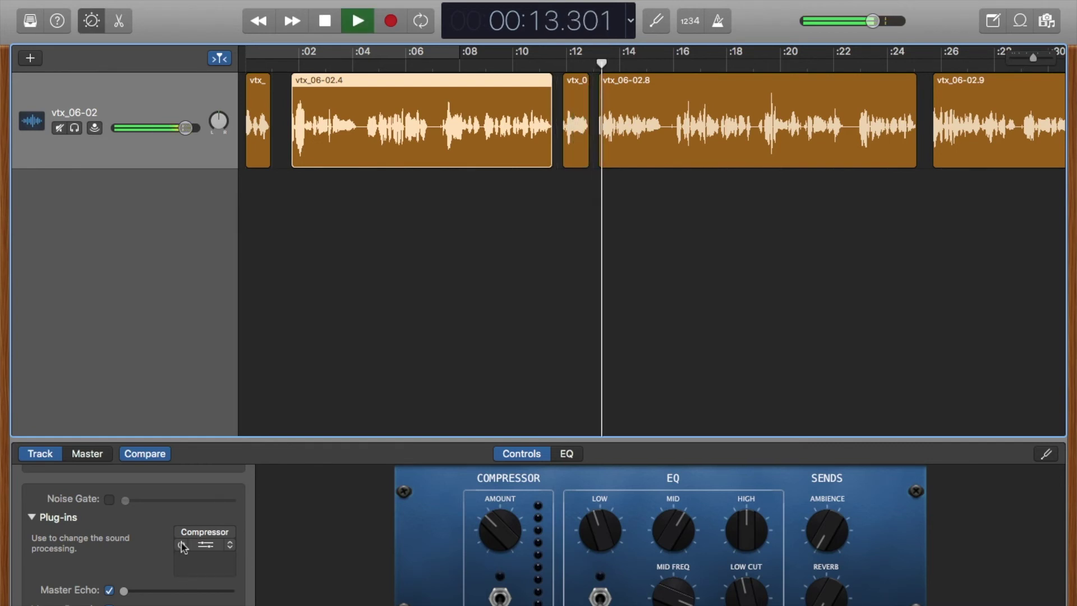
pyautogui.click(182, 545)
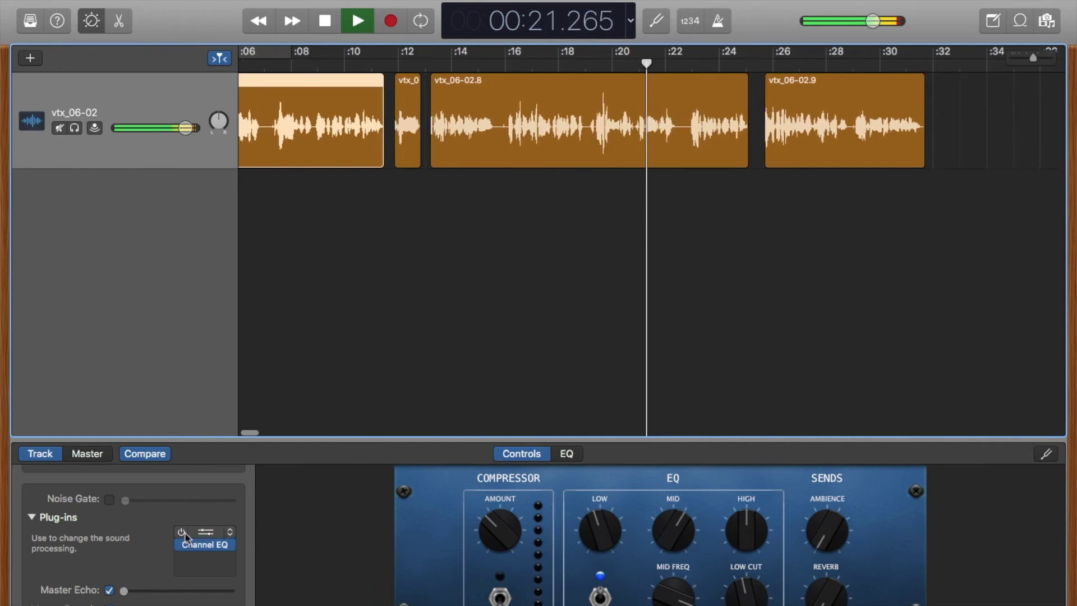
pyautogui.click(181, 532)
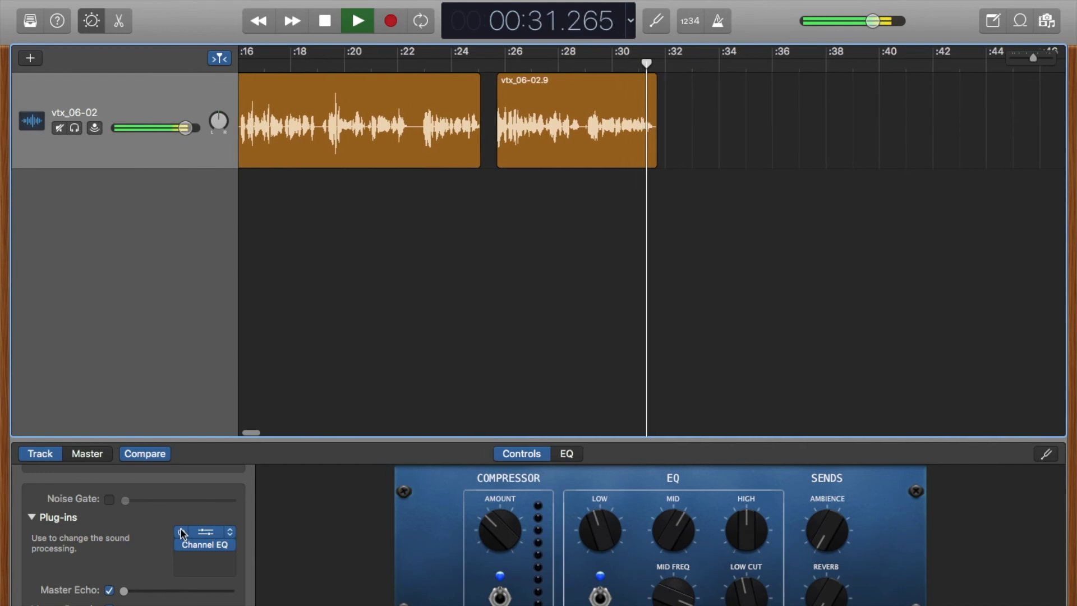
pyautogui.press('space')
pyautogui.press('Return')
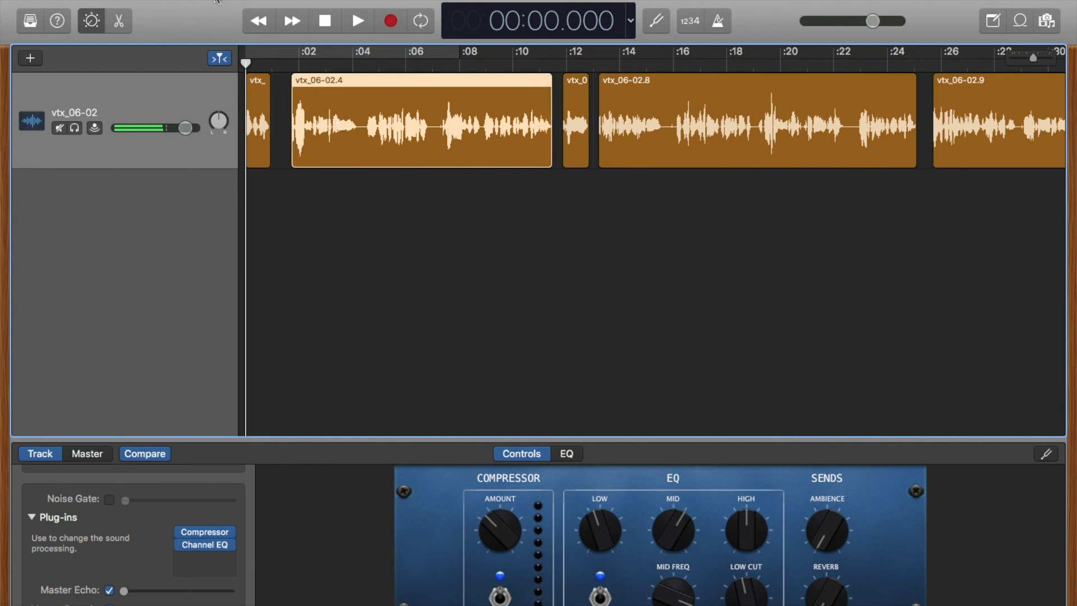
pyautogui.click(306, 1)
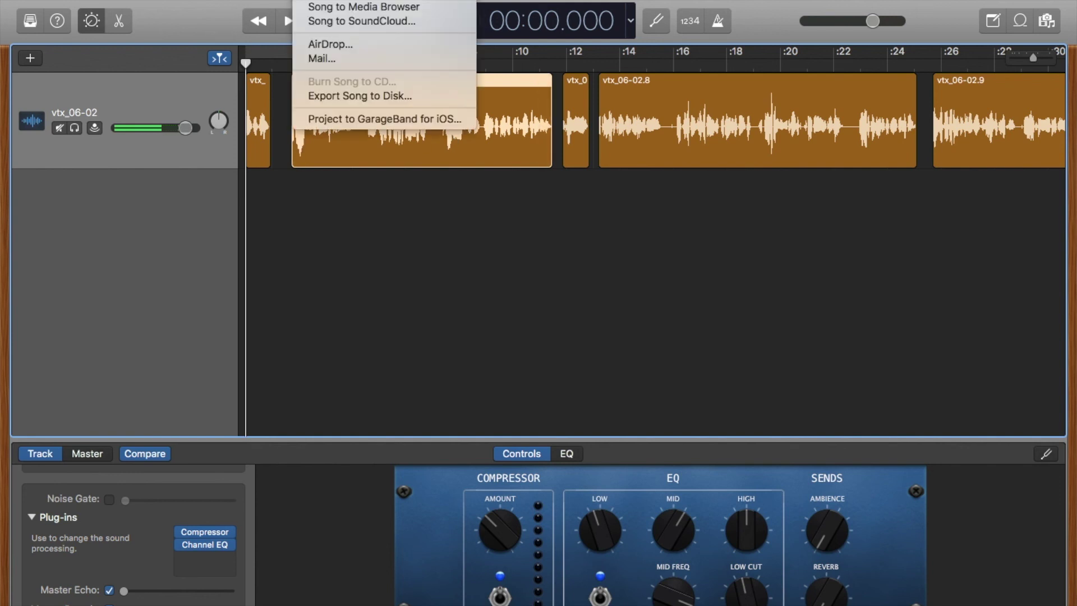
# Export 'test with eq compression' to the auditions folder as a Highest Quality 256 kBit/s MP3.
pyautogui.click(313, 92)
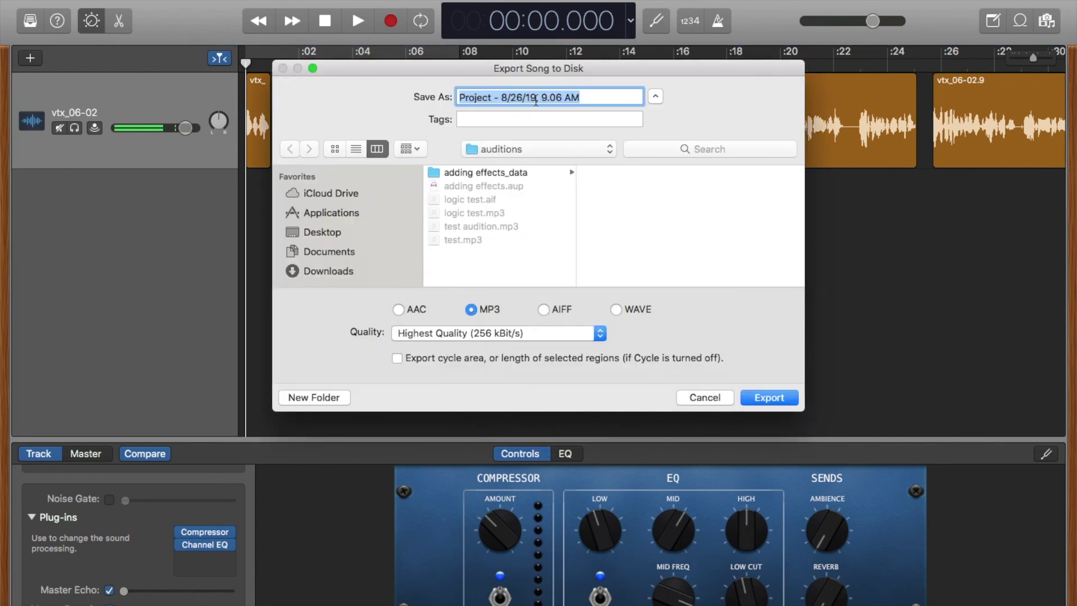
pyautogui.write('test with eq compression')
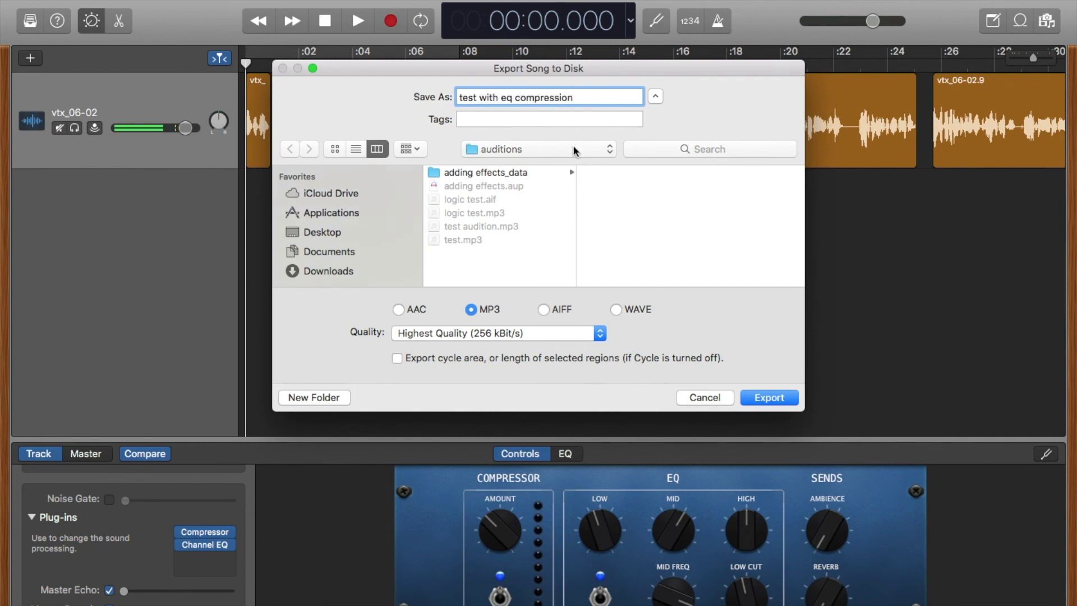
pyautogui.click(608, 150)
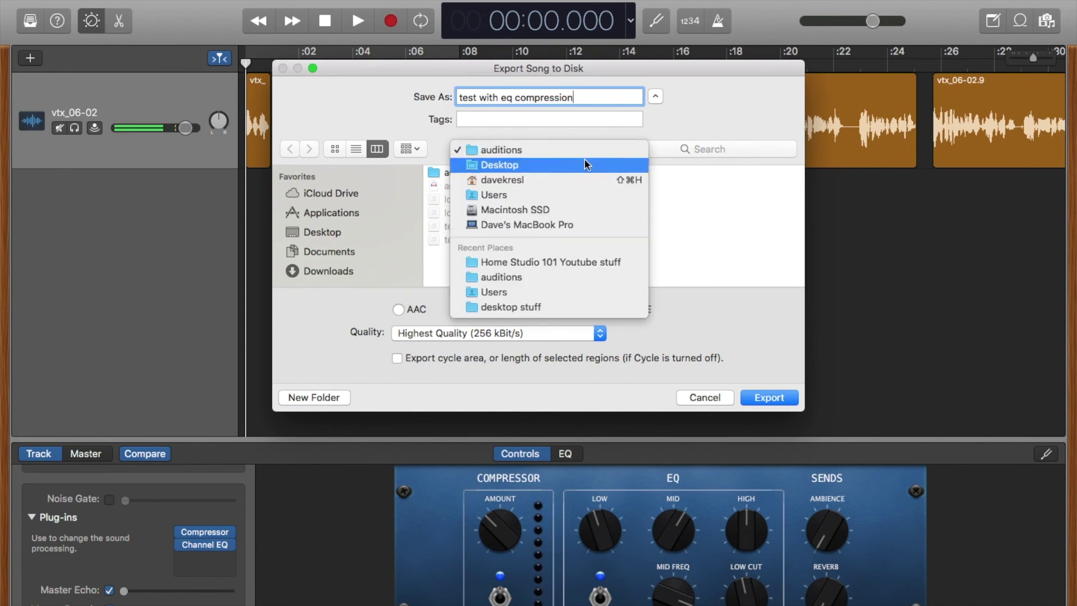
pyautogui.click(587, 146)
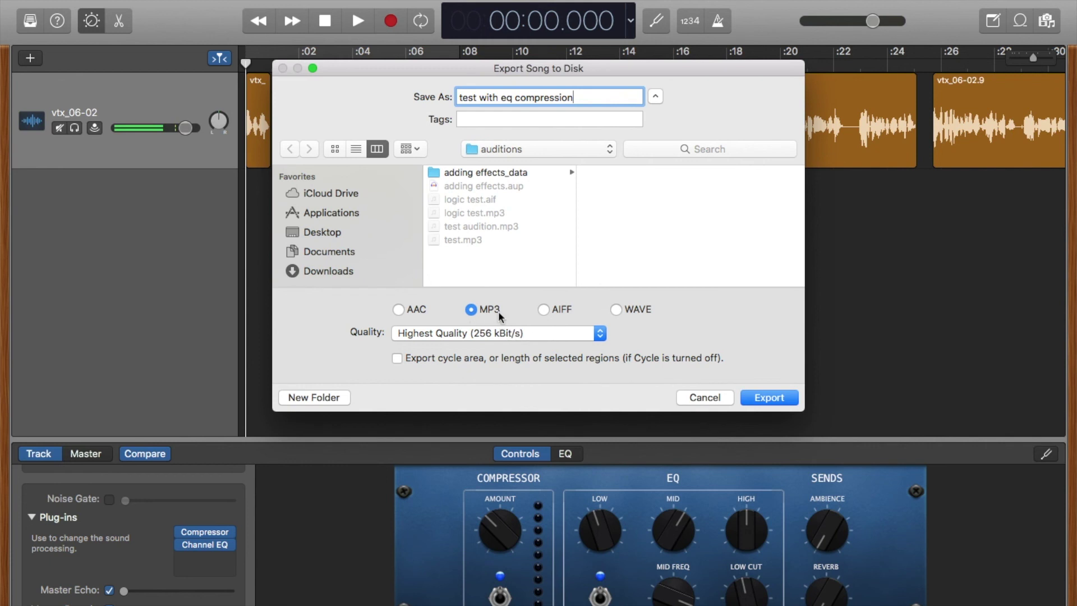
pyautogui.click(599, 333)
pyautogui.click(765, 398)
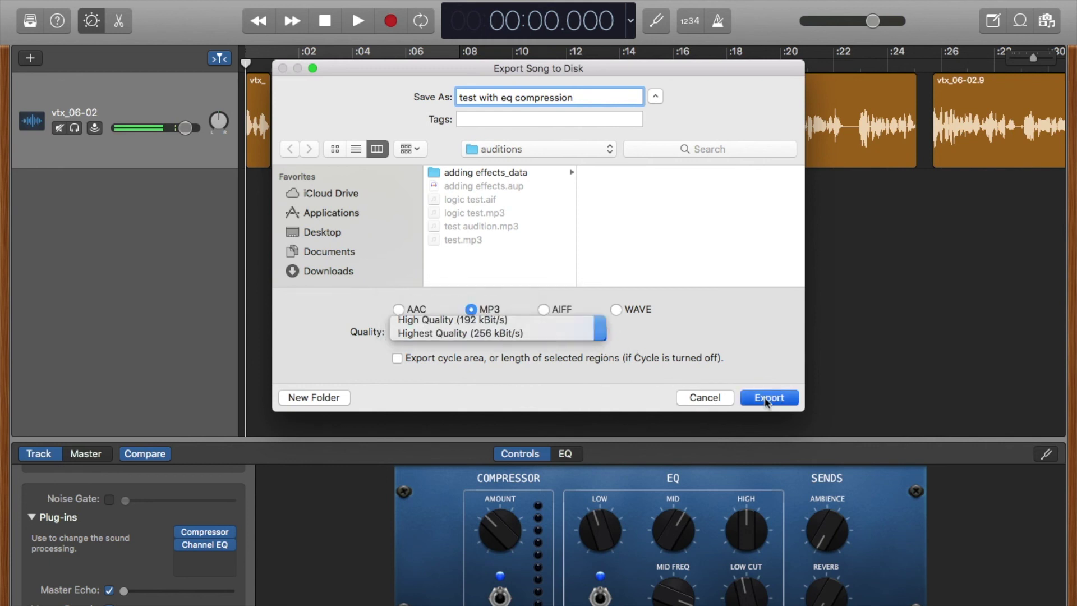